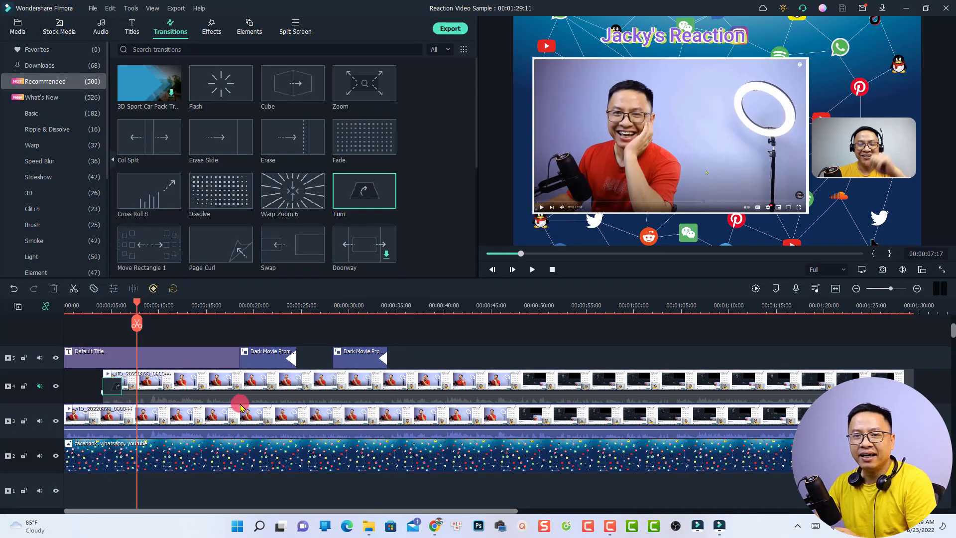
# Step: Examine the sample reaction project's timeline: the background image, both video clips, the title and the first arrow element
pyautogui.click(281, 454)
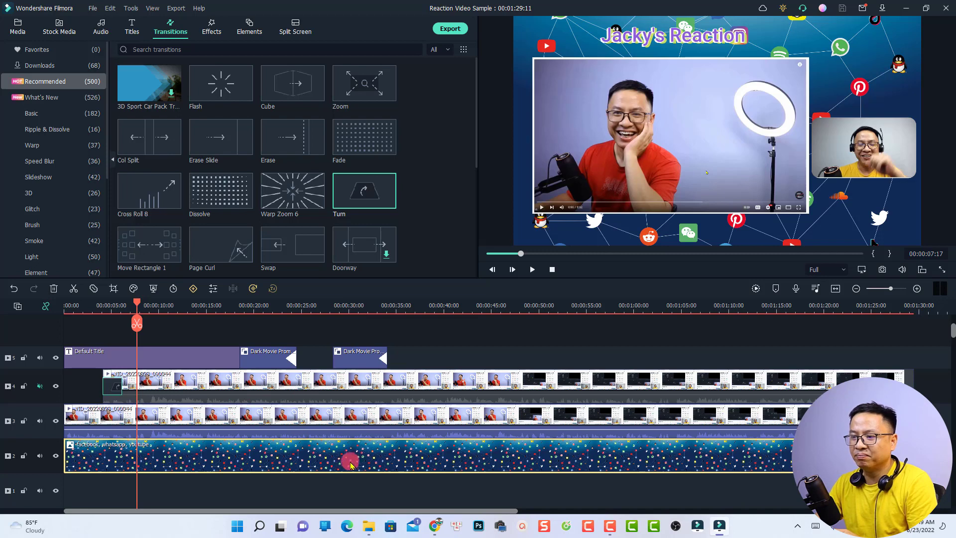
pyautogui.click(264, 423)
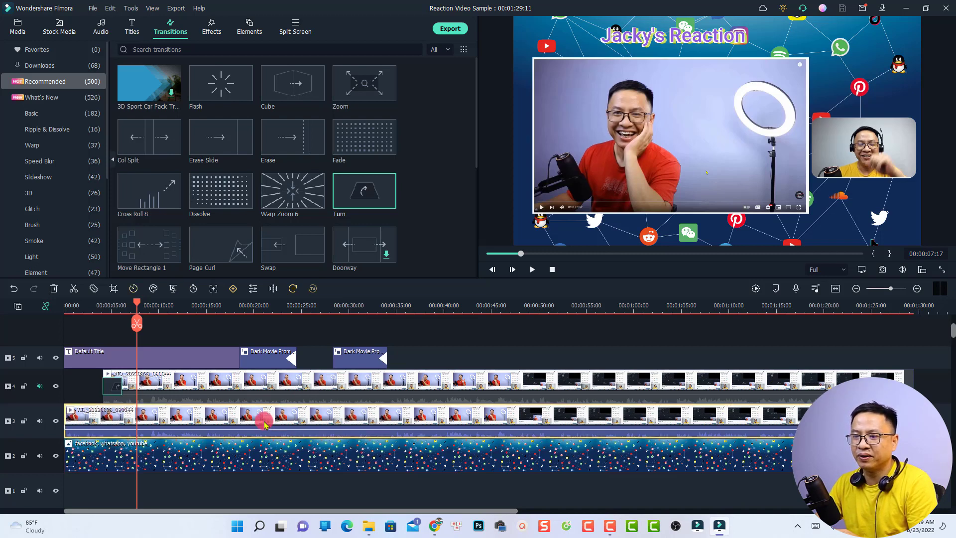
pyautogui.click(257, 382)
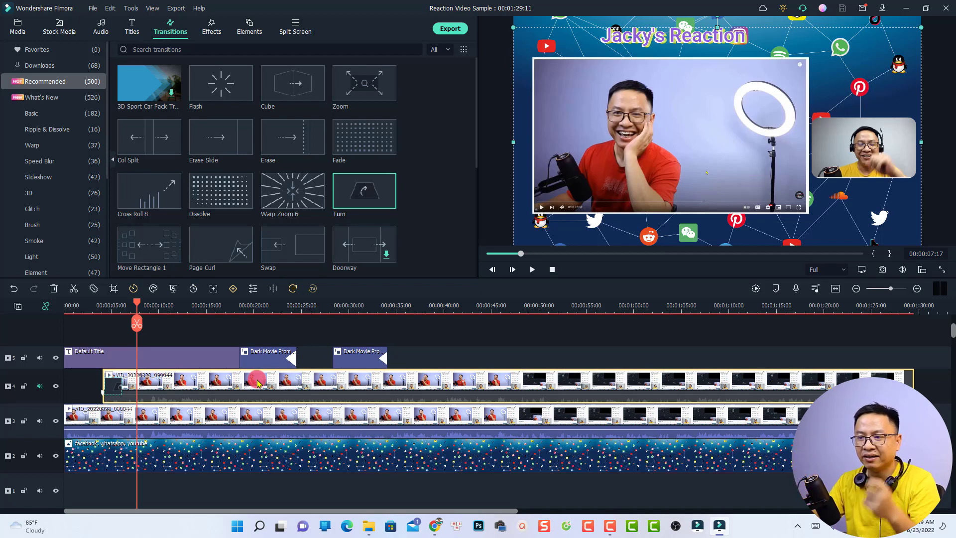
pyautogui.click(90, 311)
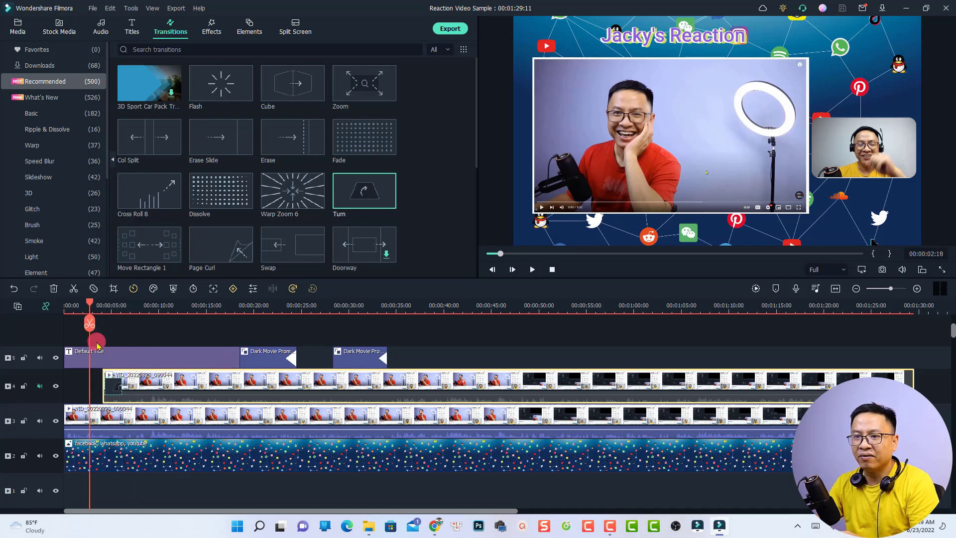
pyautogui.click(98, 358)
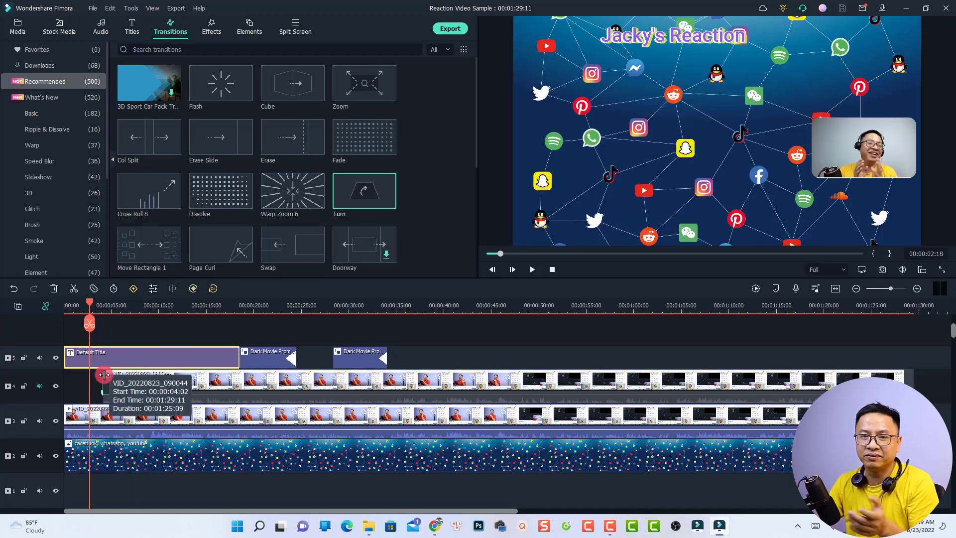
pyautogui.click(262, 311)
pyautogui.click(271, 354)
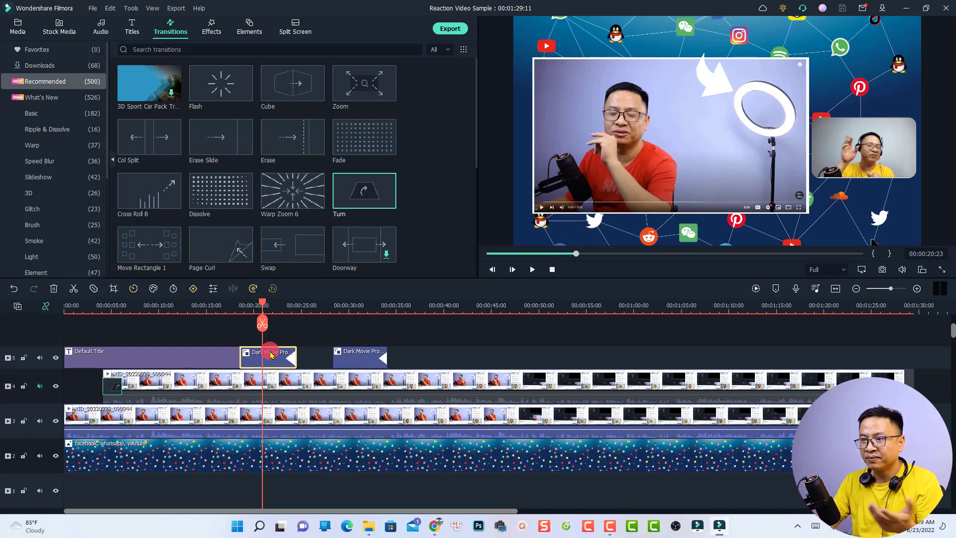
pyautogui.click(276, 363)
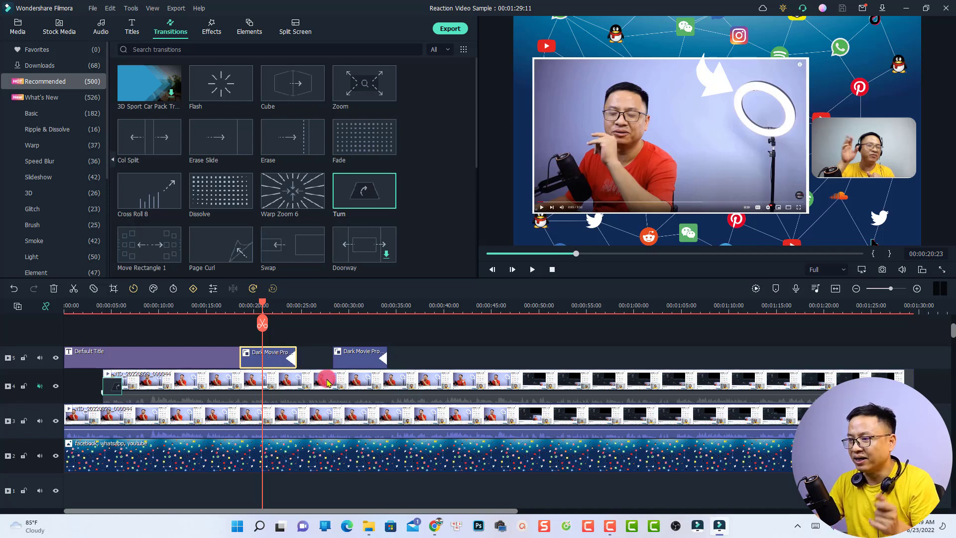
# Step: Delete all clips from the sample project's timeline
pyautogui.hotkey('ctrl', 'a')
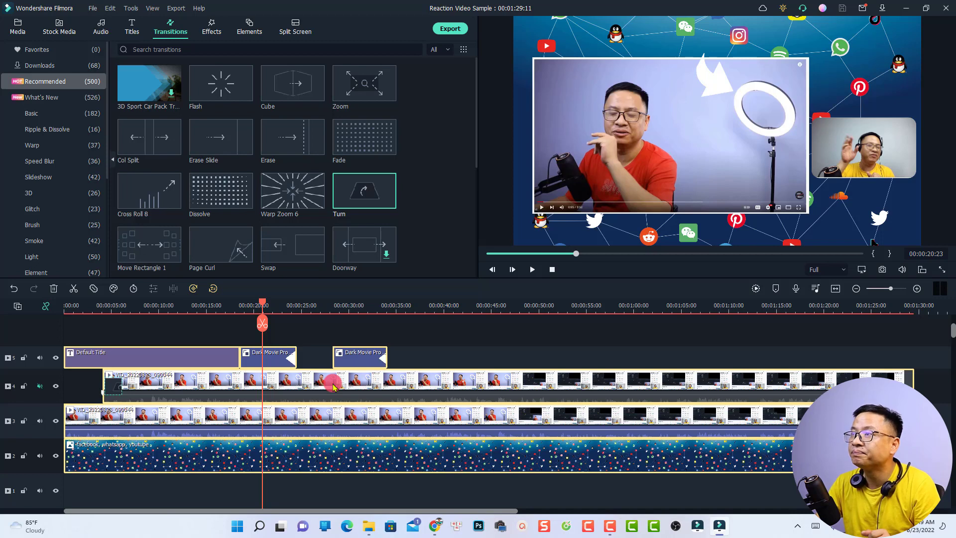
pyautogui.press('Delete')
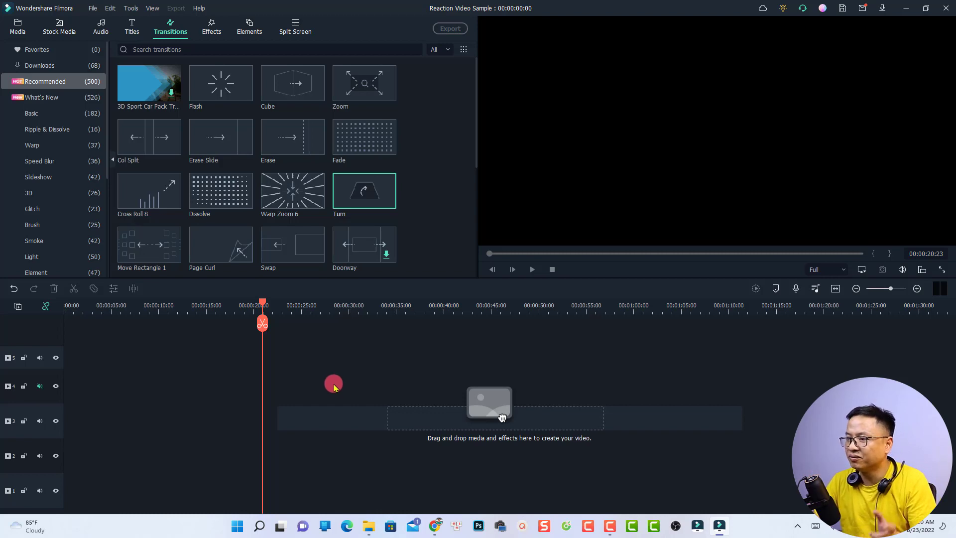
# Step: Switch to Chrome and open the YouTube video "How to Import Video in Filmora 11" from the channel's uploads
pyautogui.click(434, 525)
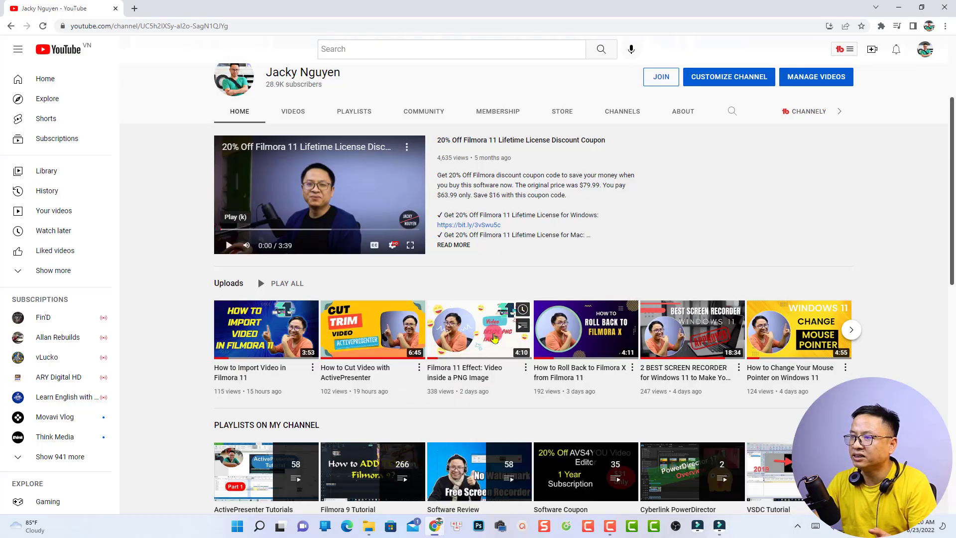
pyautogui.moveTo(418, 339)
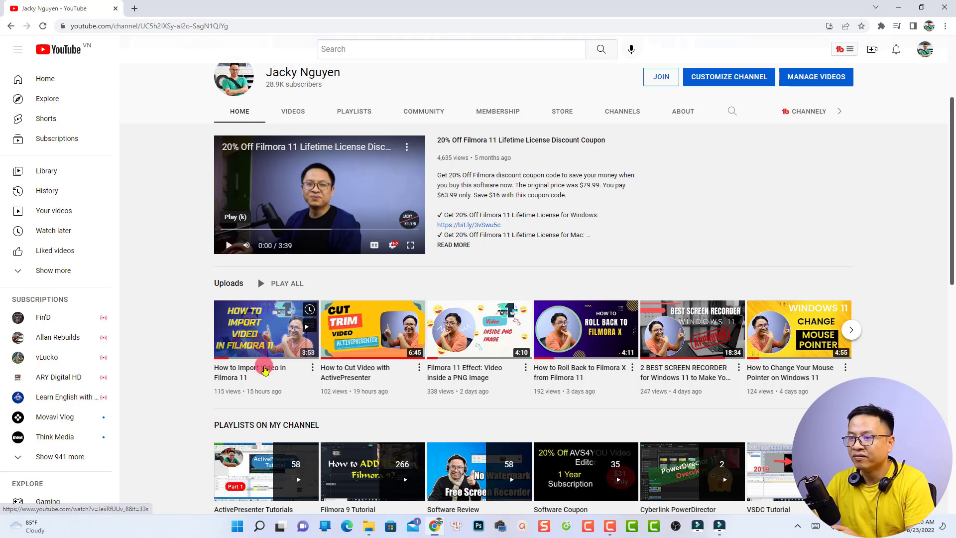
pyautogui.click(265, 371)
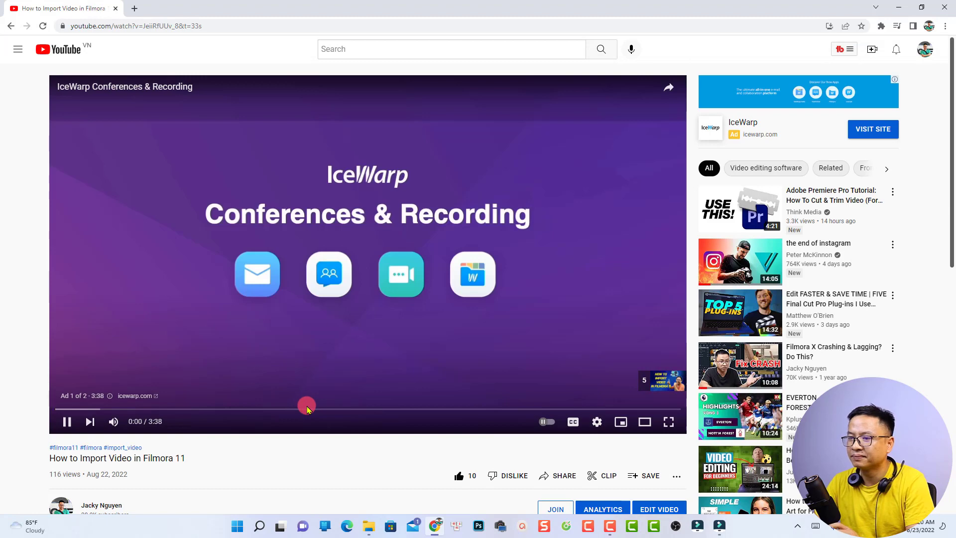
# Step: Skip the ad and cue the YouTube video at 0:00, paused
pyautogui.click(307, 407)
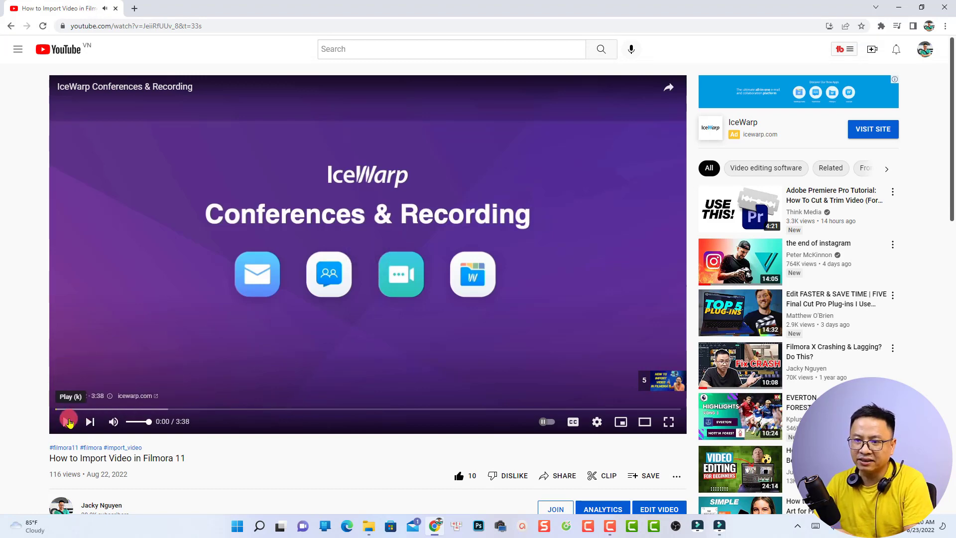
pyautogui.click(76, 426)
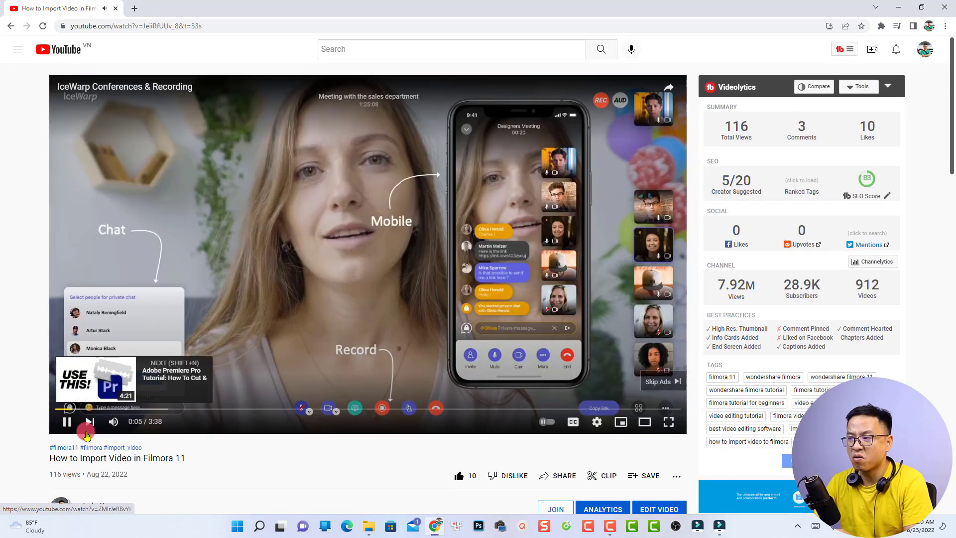
pyautogui.click(73, 432)
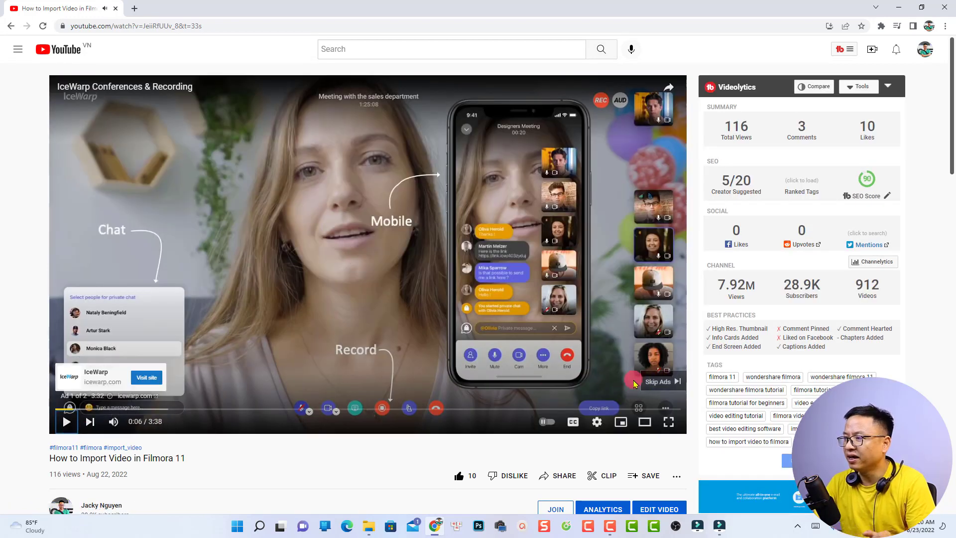
pyautogui.click(655, 386)
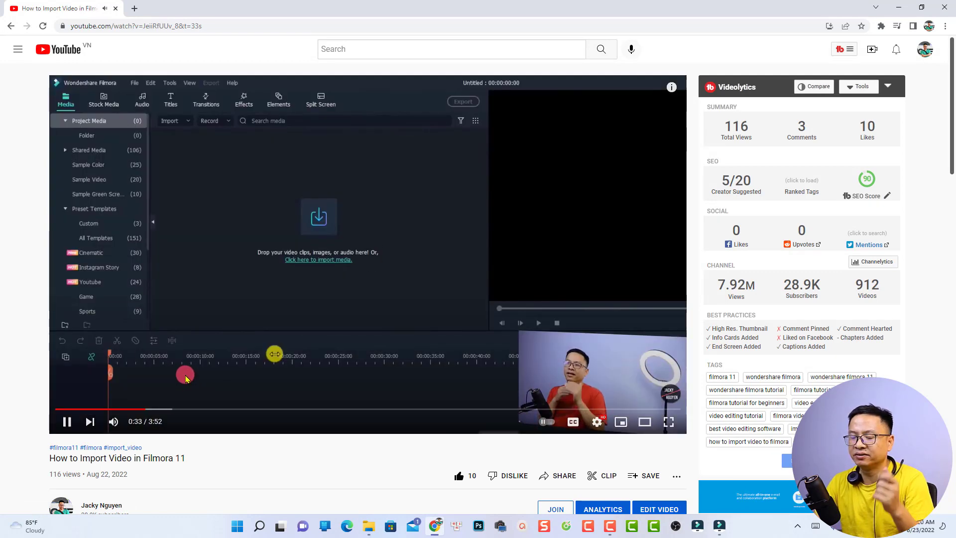
pyautogui.moveTo(200, 411); pyautogui.dragTo(57, 411)
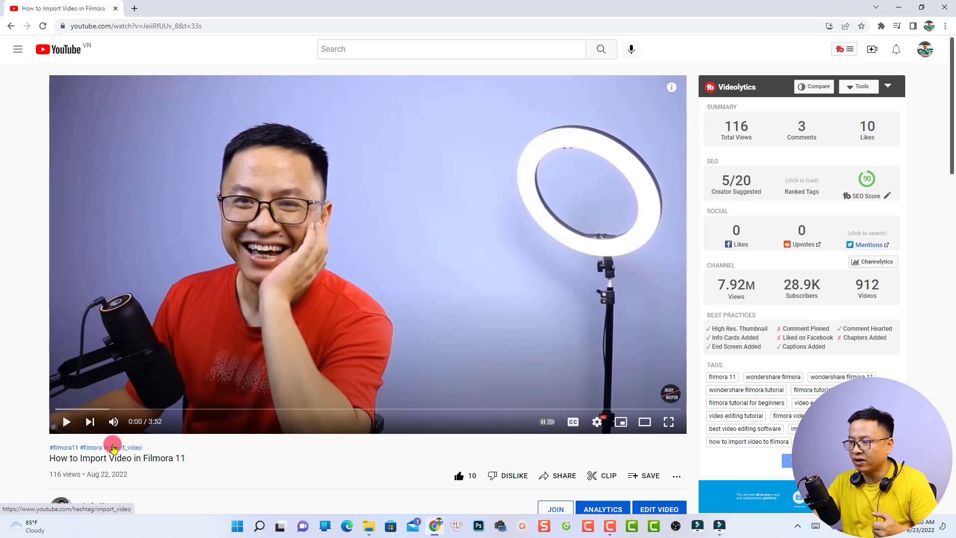
# Step: Switch back to Filmora and open the PC screen recorder from the project's media library
pyautogui.click(719, 527)
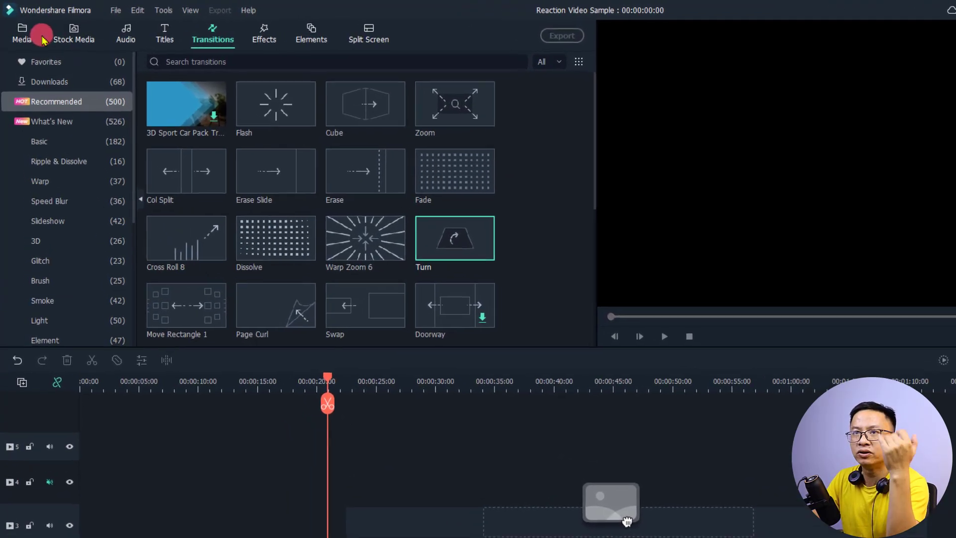
pyautogui.click(17, 26)
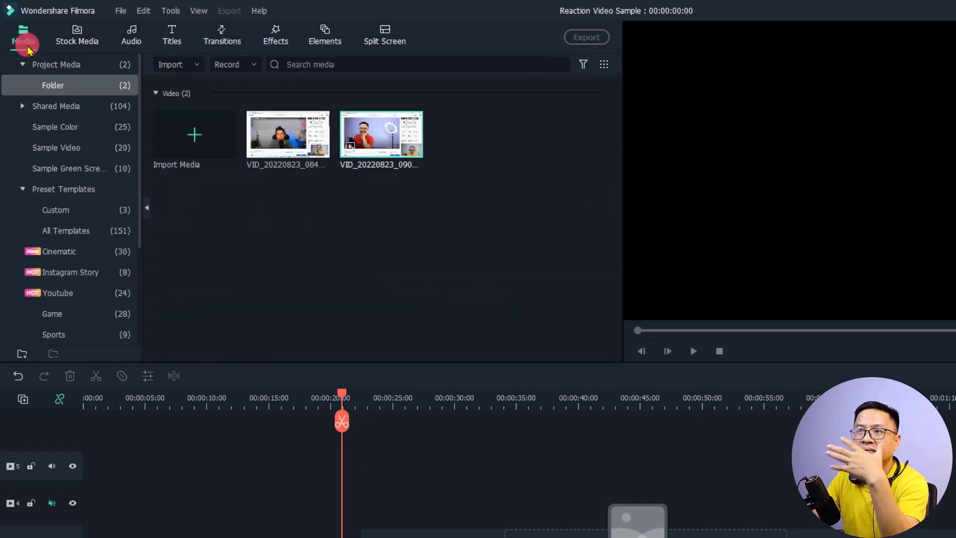
pyautogui.click(257, 69)
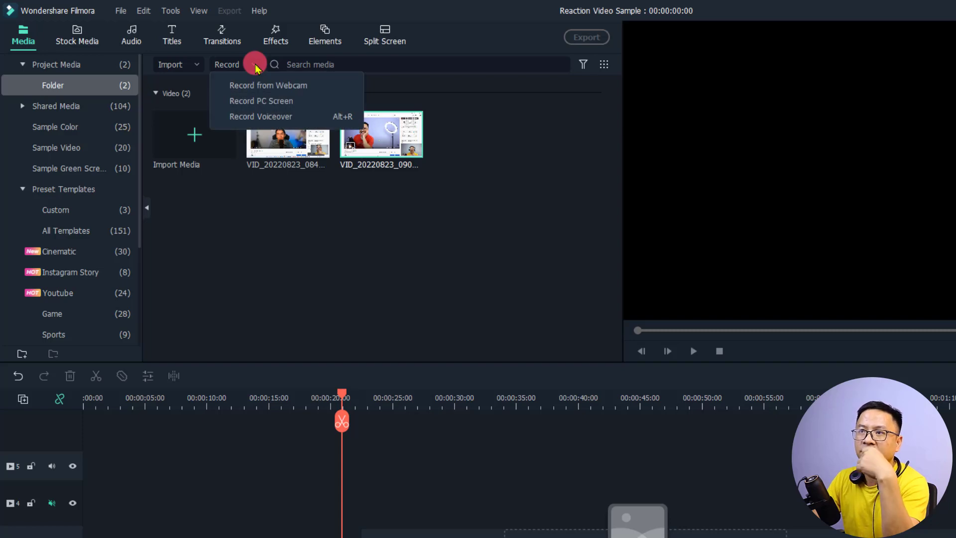
pyautogui.click(264, 101)
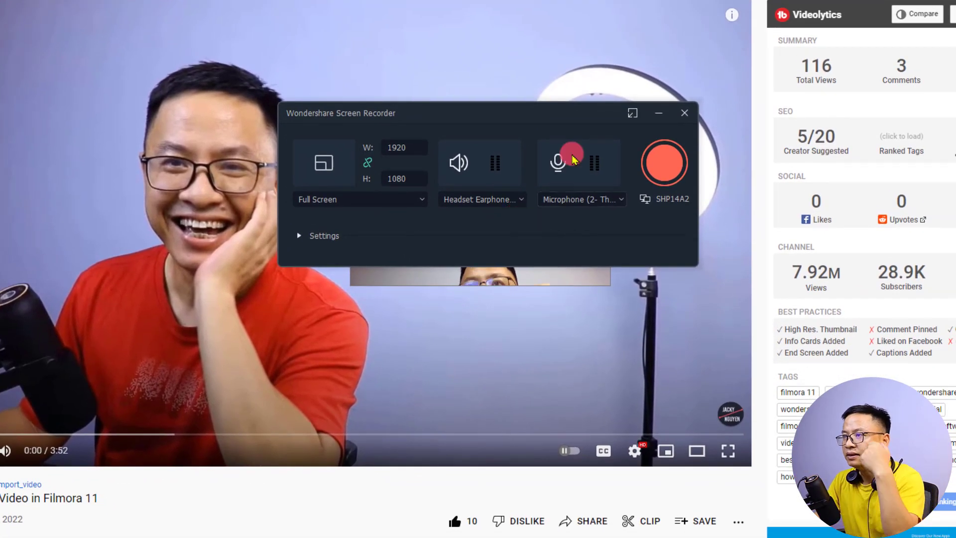
# Step: Move the recorder window up over the video and choose Full Screen as the capture area
pyautogui.moveTo(473, 113); pyautogui.dragTo(348, 71)
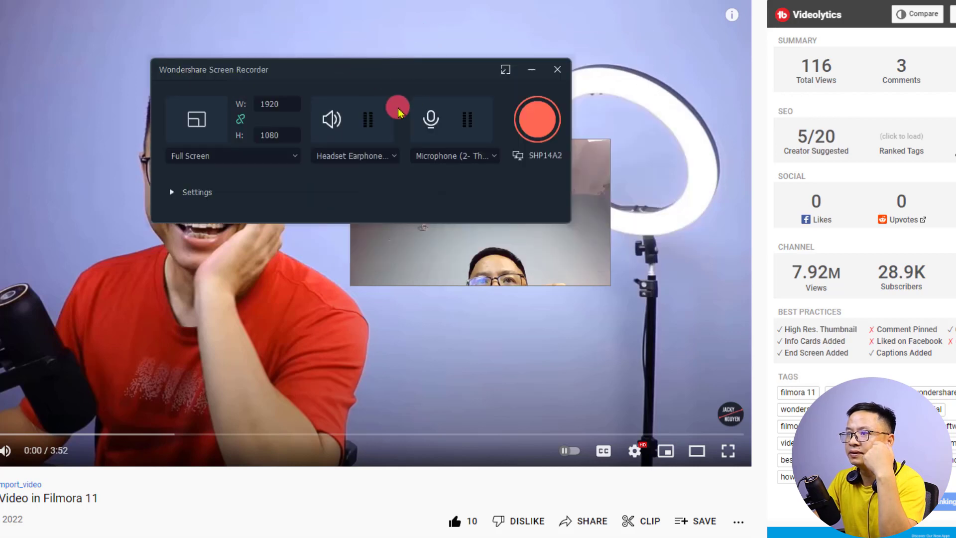
pyautogui.click(217, 153)
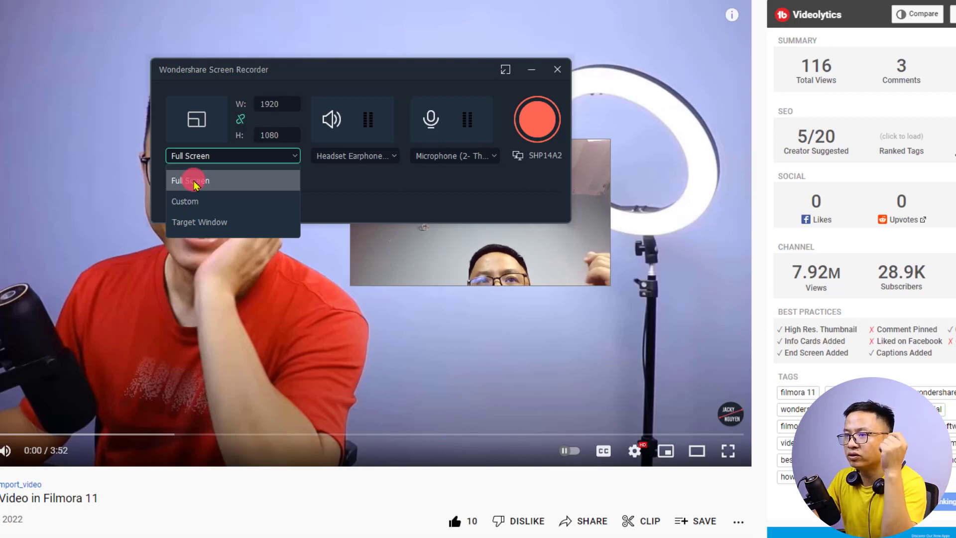
pyautogui.click(194, 184)
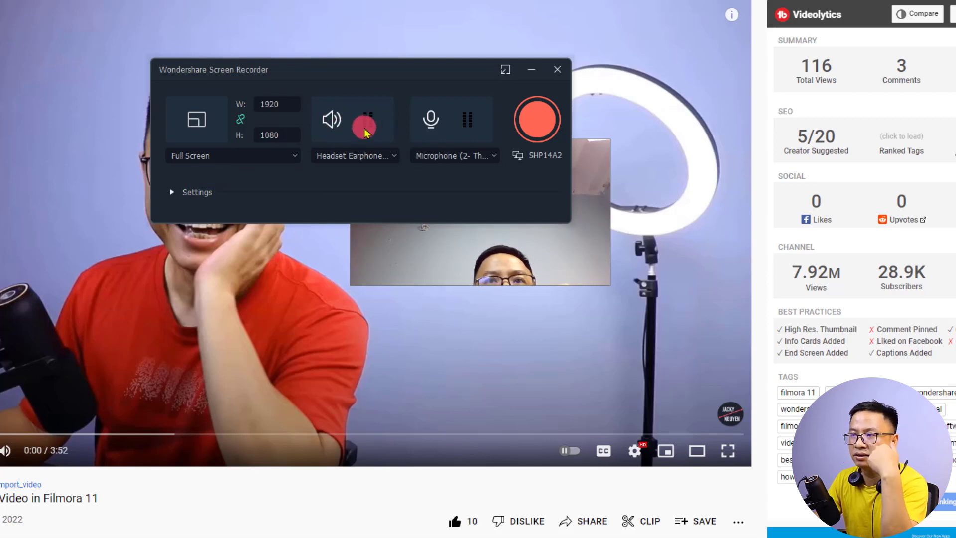
# Step: Choose the headset earphone as the system audio source and "Microphone (2- Th..." as the recorder's microphone
pyautogui.click(390, 157)
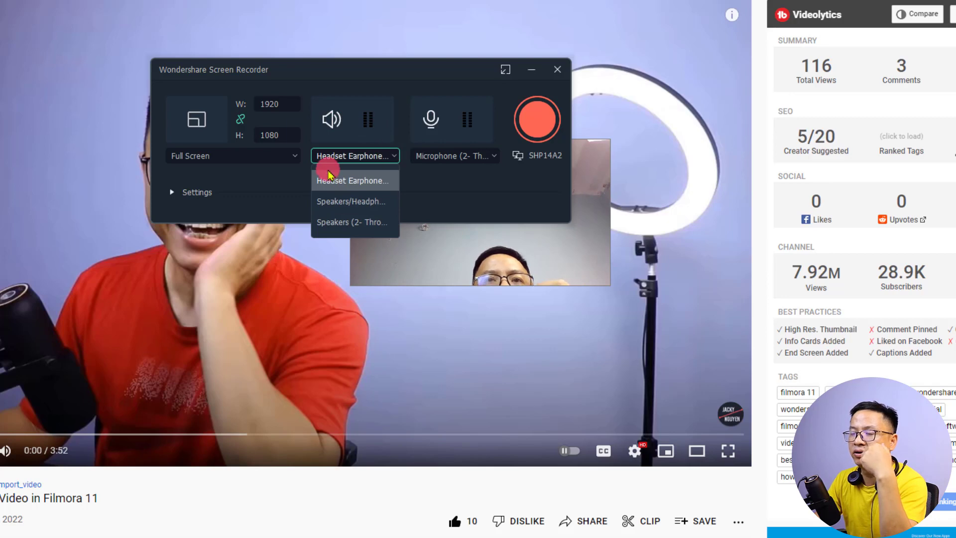
pyautogui.click(342, 181)
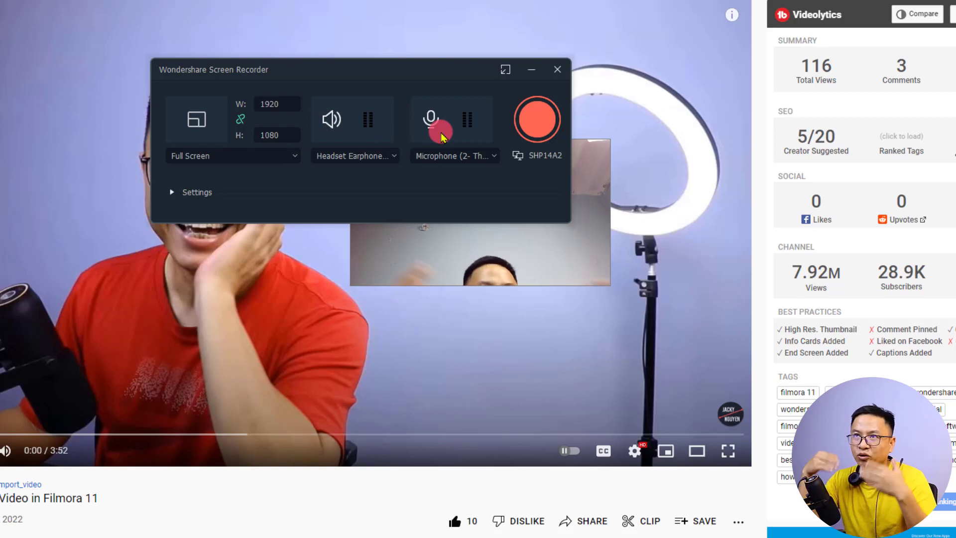
pyautogui.click(493, 156)
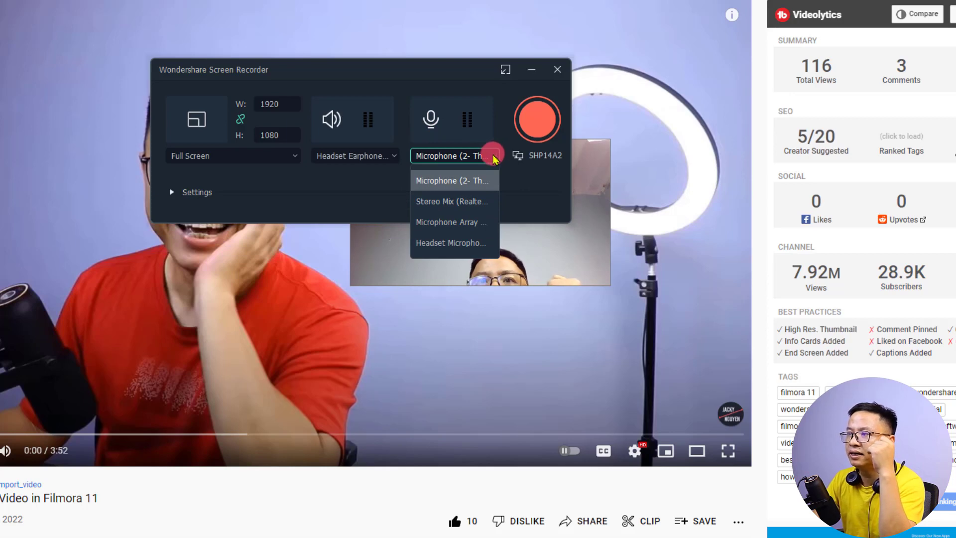
pyautogui.click(437, 181)
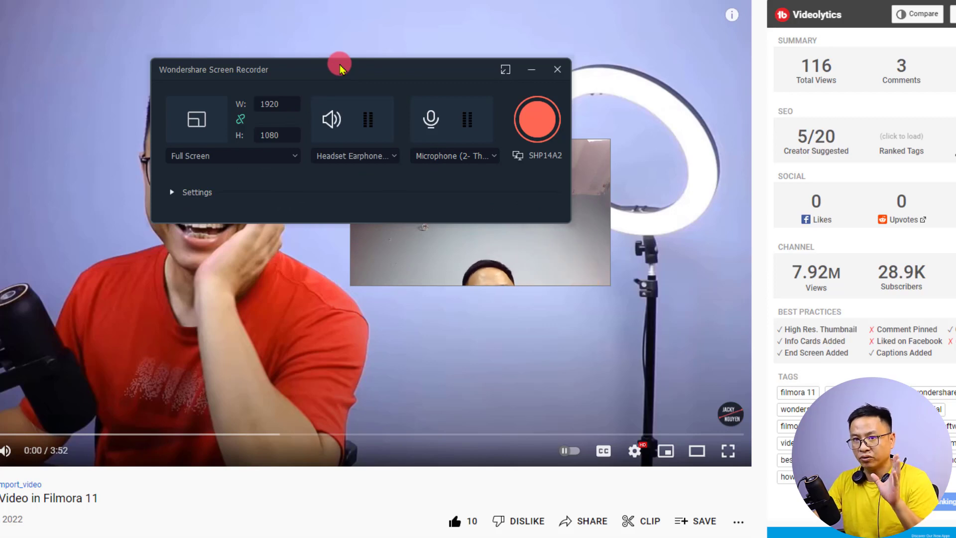
# Step: Expand the recorder's settings and choose Integrated Webcam as the source for the recorded camera stream
pyautogui.moveTo(340, 68); pyautogui.dragTo(423, 1)
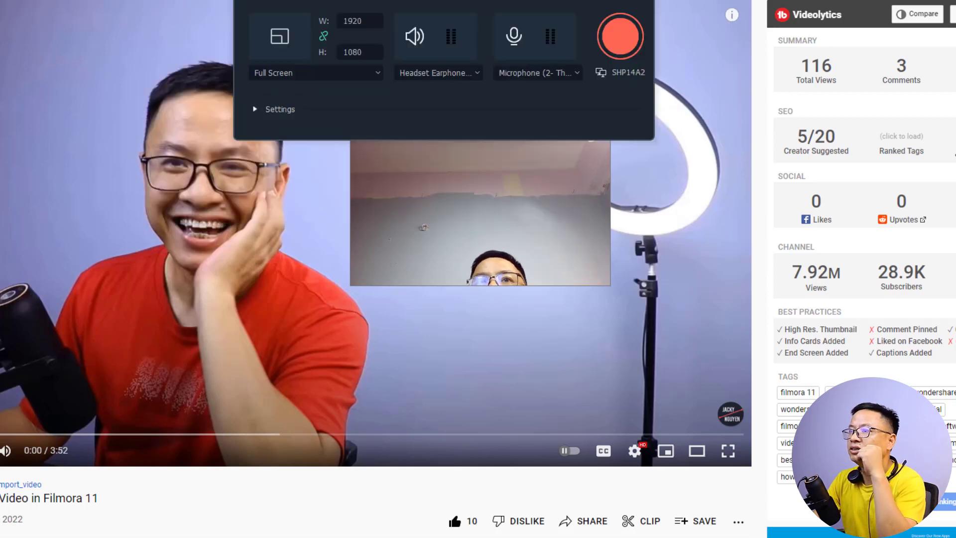
pyautogui.click(255, 109)
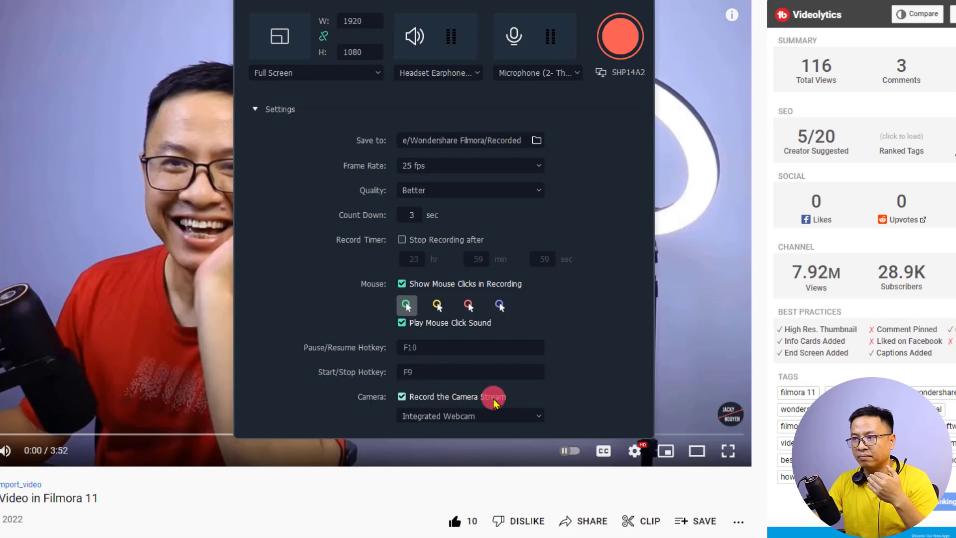
pyautogui.click(476, 418)
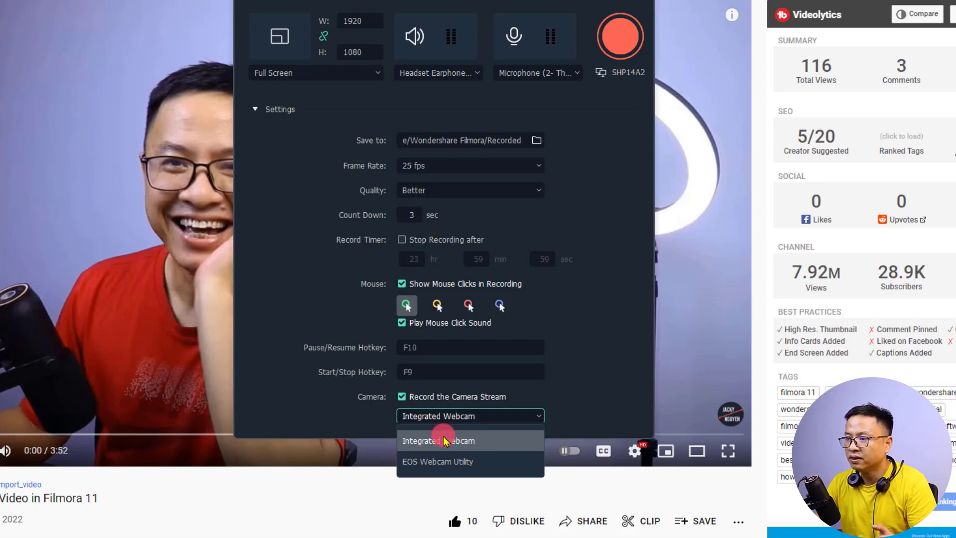
pyautogui.click(431, 441)
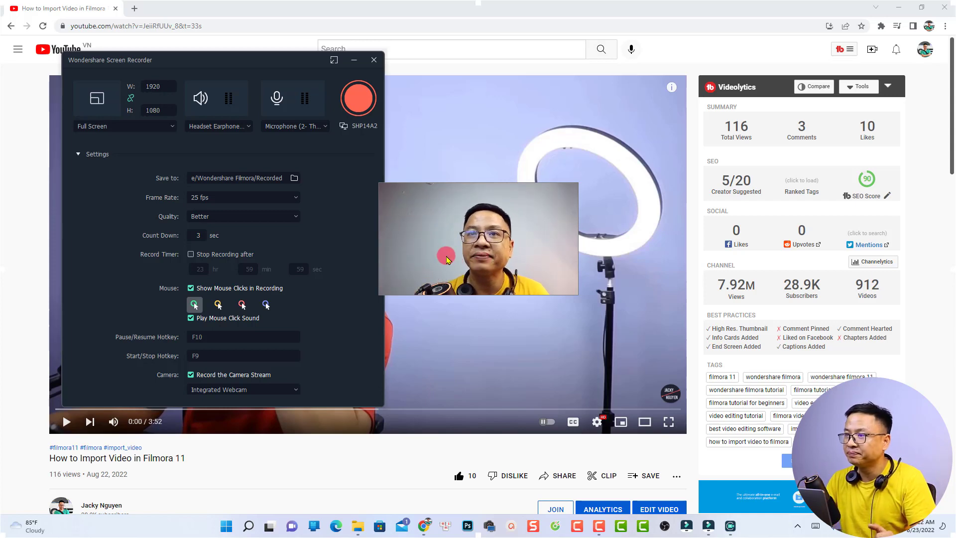
# Step: Place the webcam preview, slightly enlarged, over the lower-right part of the YouTube page and start the screen recording
pyautogui.moveTo(455, 257); pyautogui.dragTo(786, 464)
pyautogui.moveTo(717, 387); pyautogui.dragTo(703, 375)
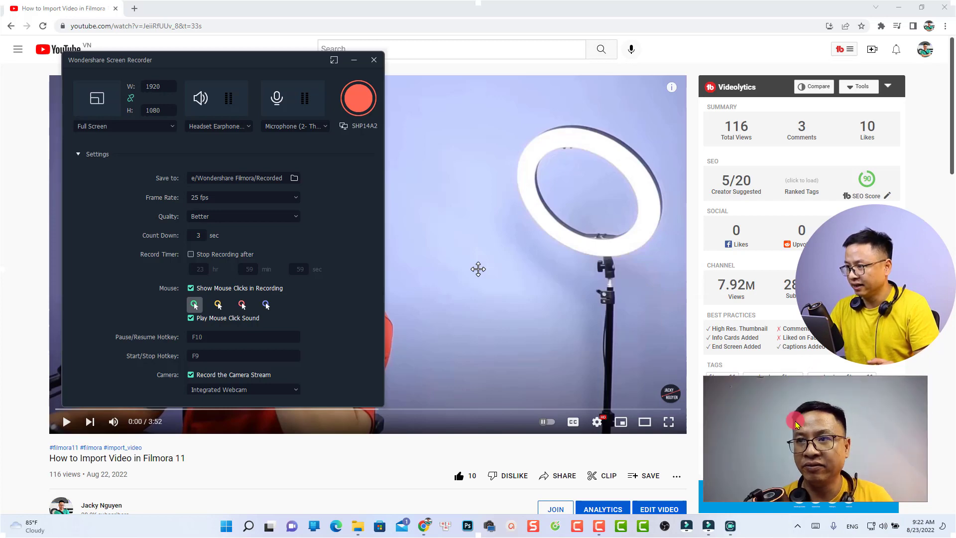
pyautogui.moveTo(797, 444)
pyautogui.mouseDown()
pyautogui.moveTo(760, 460)
pyautogui.moveTo(762, 468)
pyautogui.mouseUp()
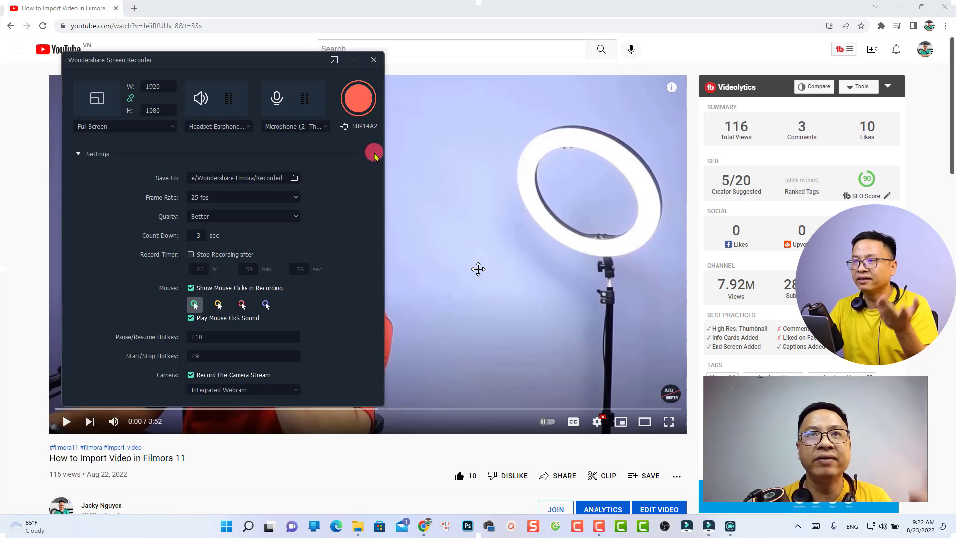
pyautogui.click(360, 113)
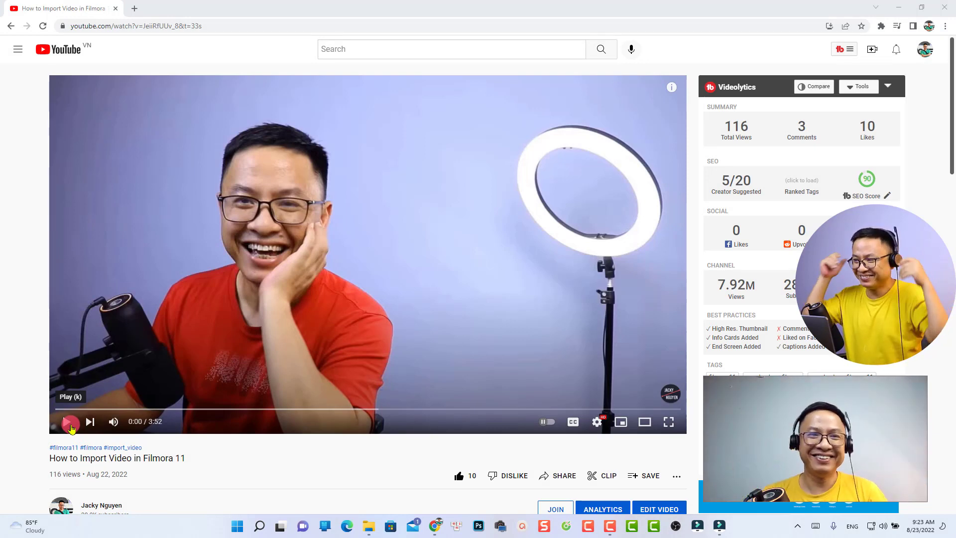
# Step: Play the YouTube video in short stretches, pausing it at 0:03 and 0:10 to record spoken reactions
pyautogui.click(68, 423)
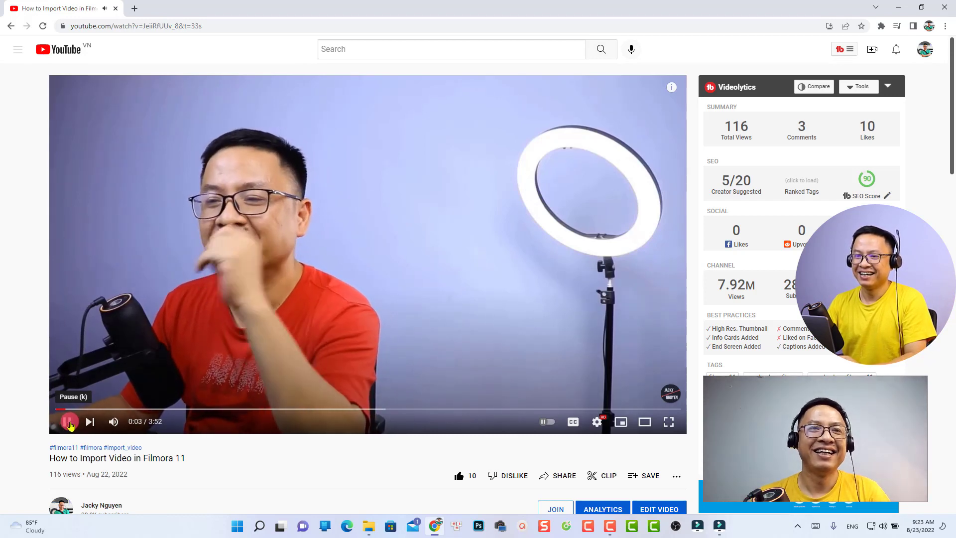
pyautogui.click(69, 422)
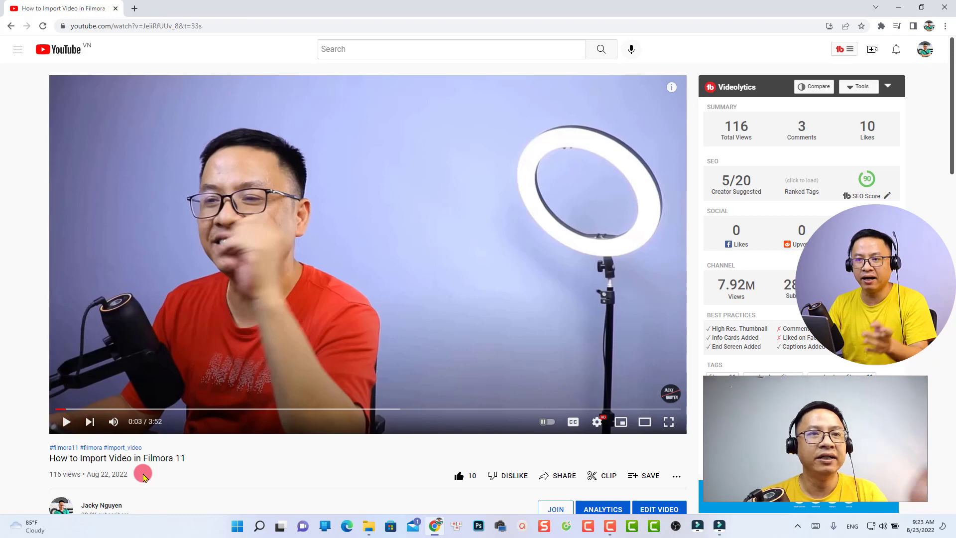
pyautogui.press('space')
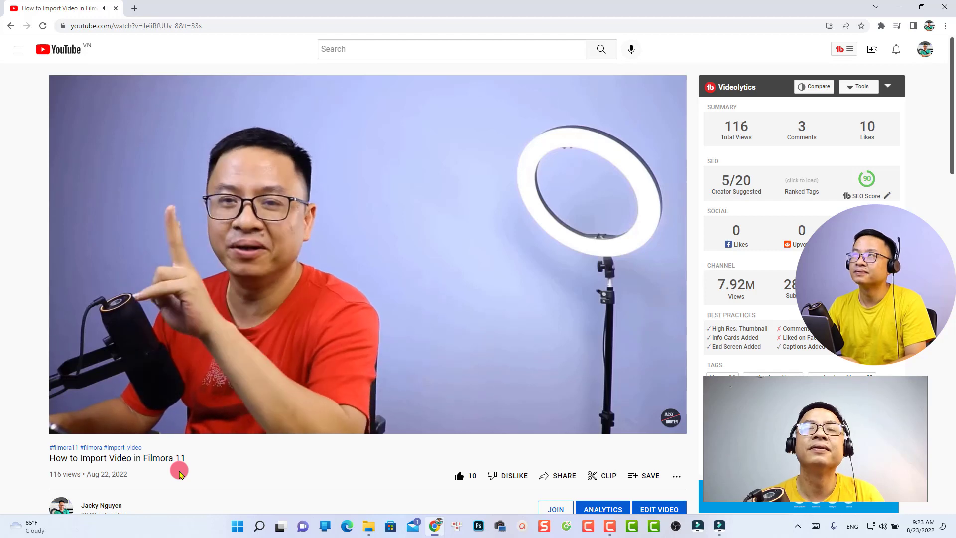
pyautogui.press('space')
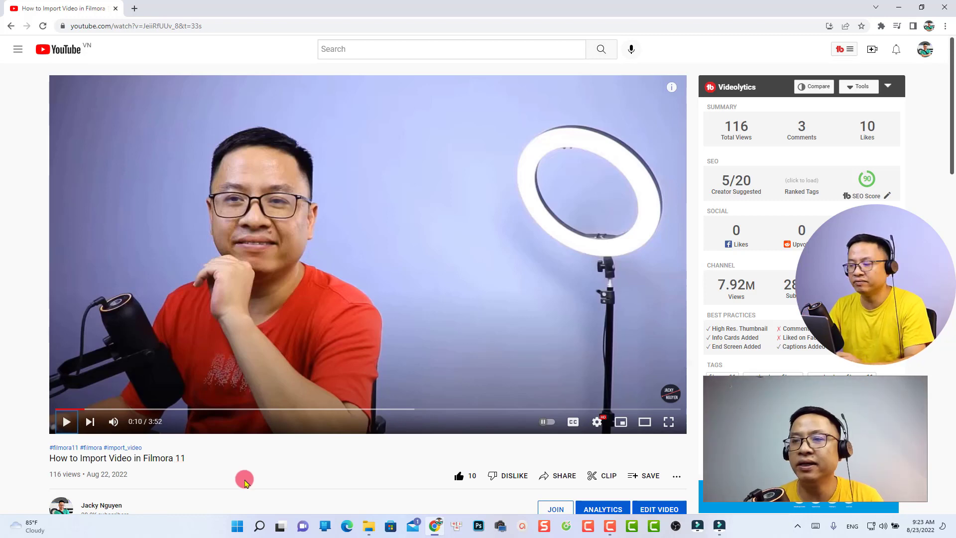
# Step: Reopen the recorder from the hidden background apps to end the recording, and close its window
pyautogui.click(798, 531)
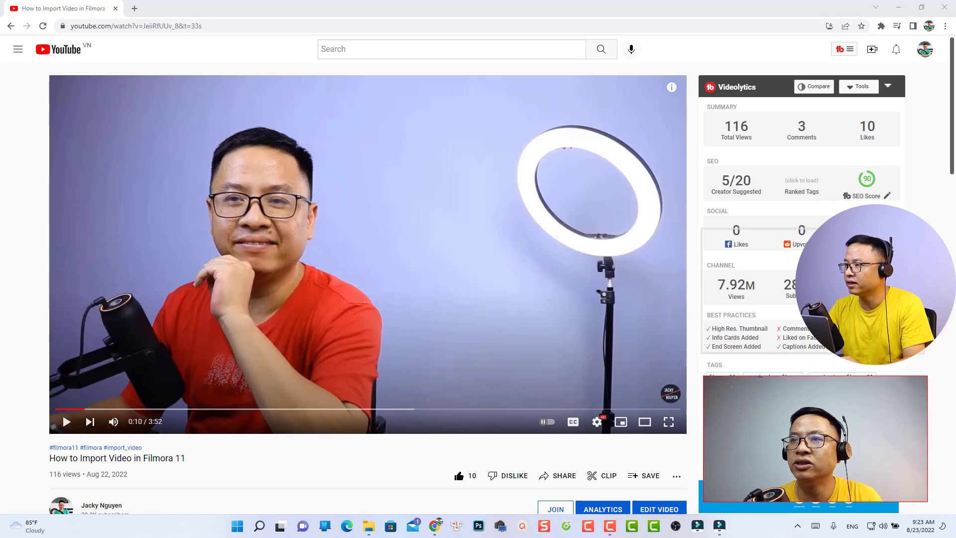
pyautogui.click(799, 529)
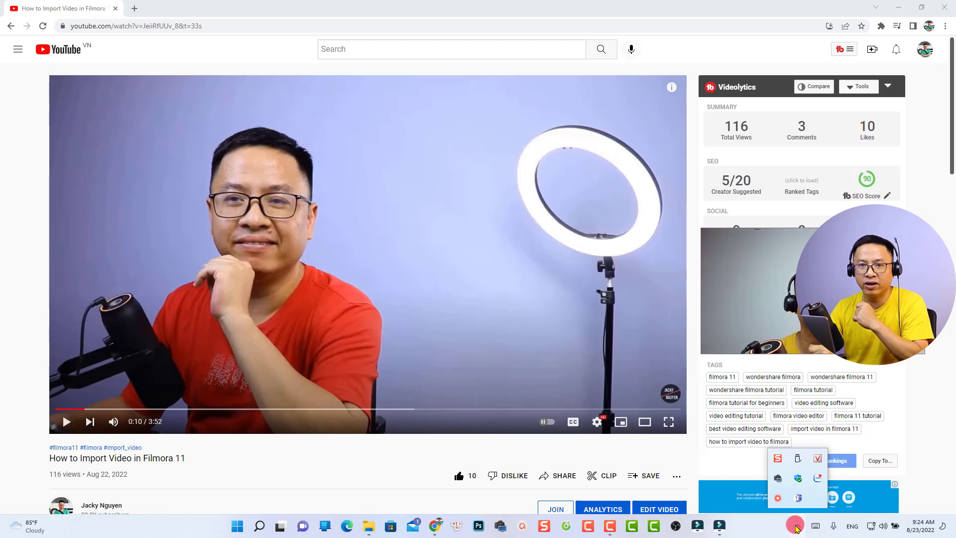
pyautogui.rightClick(778, 499)
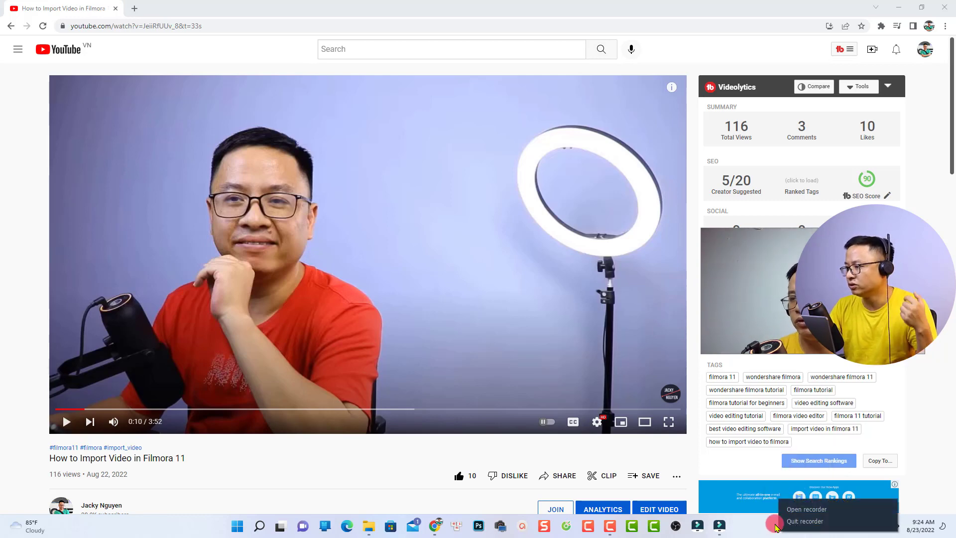
pyautogui.click(798, 513)
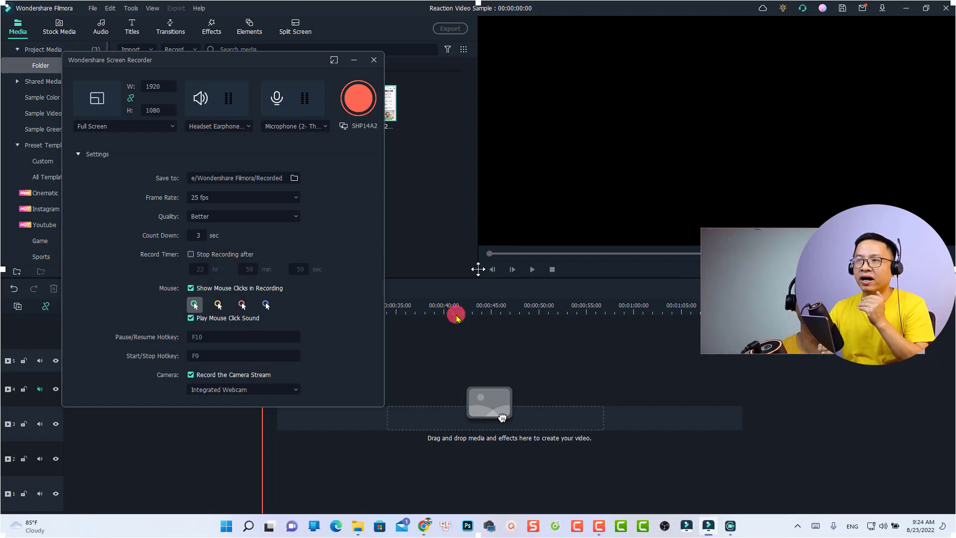
pyautogui.click(375, 61)
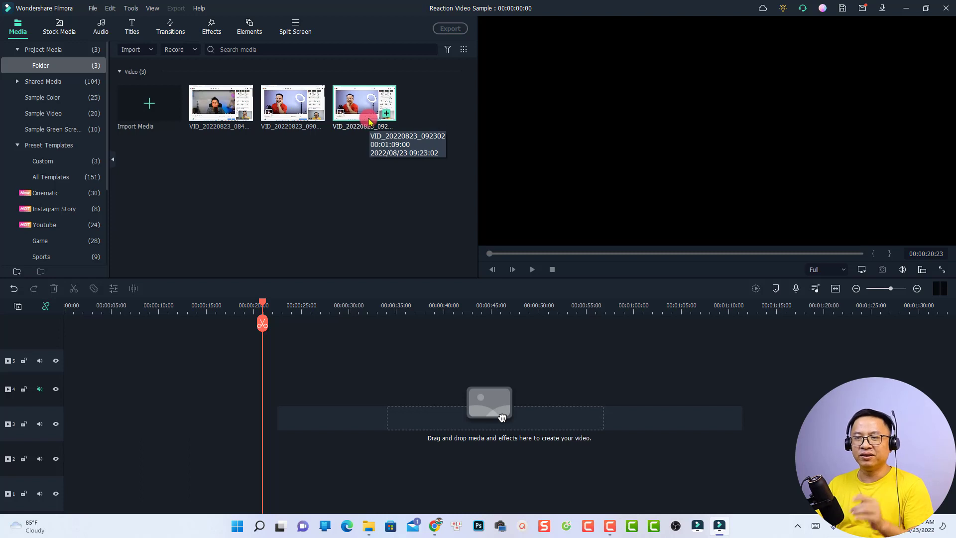
# Step: Place the recording VID_20220823_092302 at the start of track 2, matching the project settings to the media's 1920 x 1080 23.97fps
pyautogui.moveTo(370, 121); pyautogui.dragTo(67, 463)
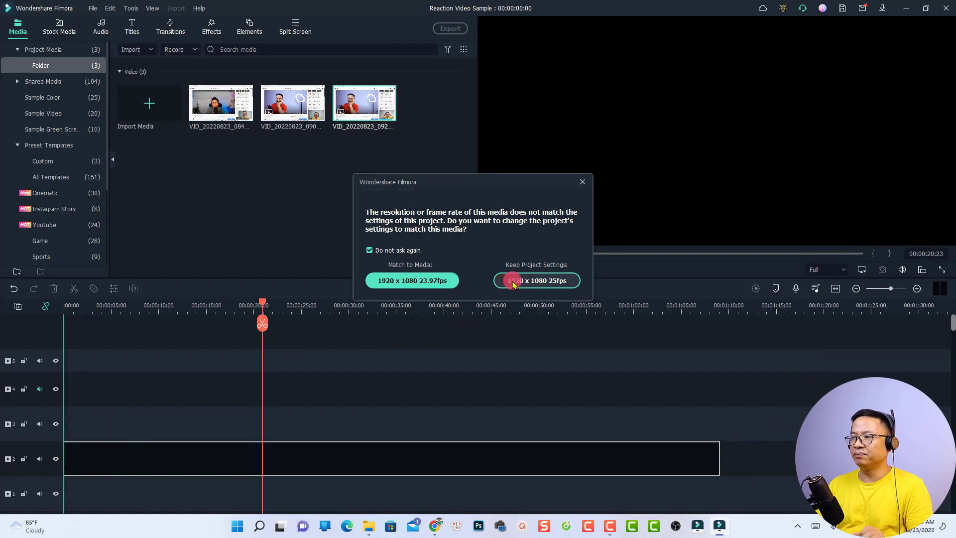
pyautogui.click(378, 280)
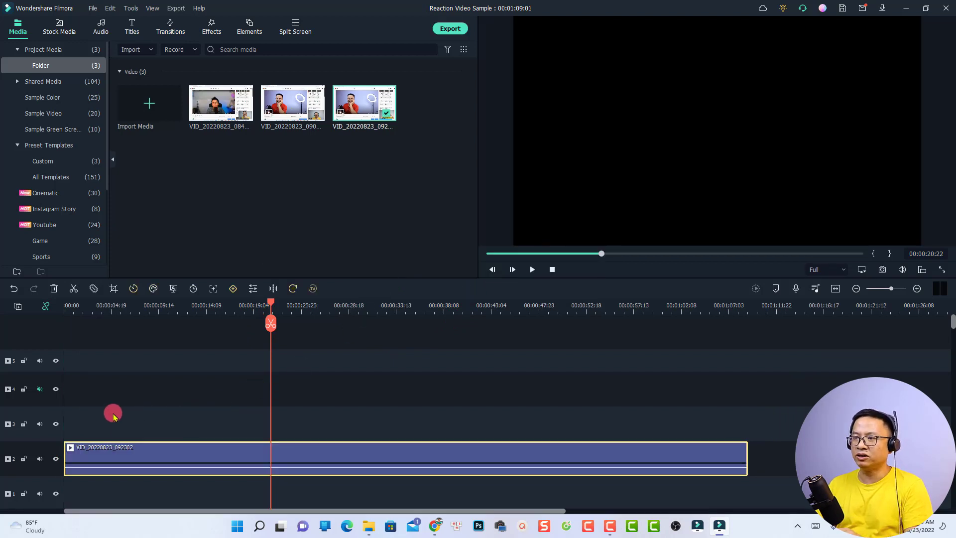
pyautogui.click(67, 310)
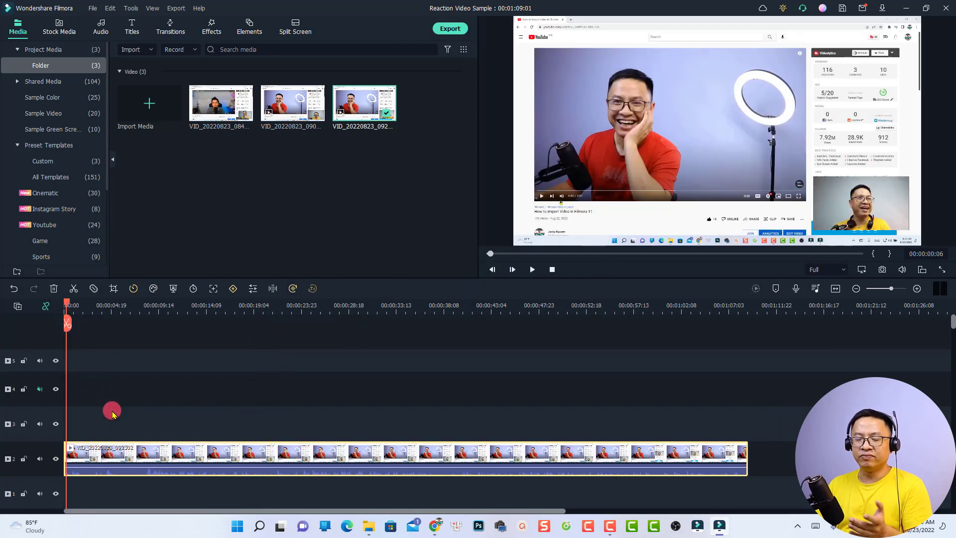
# Step: Split the recording at 00:00:08:01, delete the opening part, and shift the remaining clip to the start of the timeline
pyautogui.press('space')
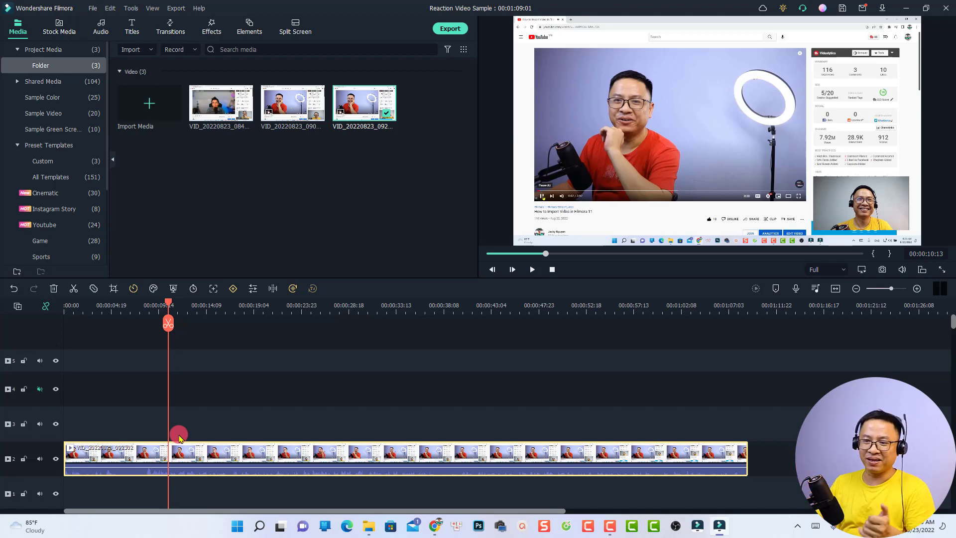
pyautogui.moveTo(168, 306); pyautogui.dragTo(143, 307)
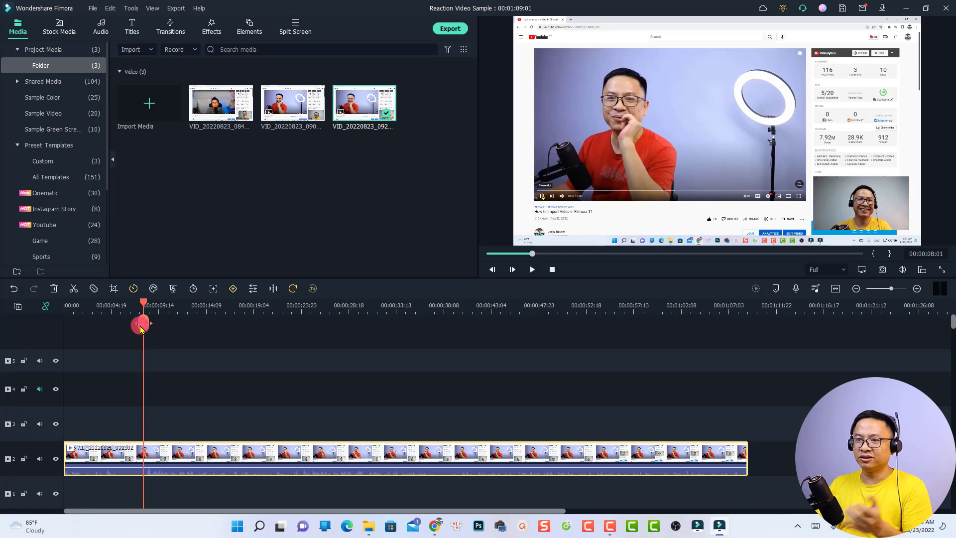
pyautogui.click(142, 325)
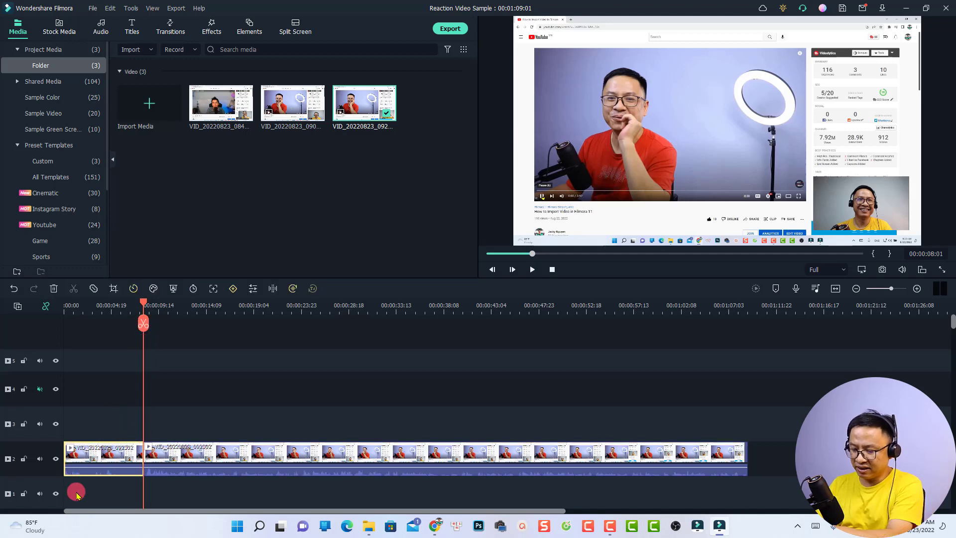
pyautogui.press('Delete')
pyautogui.moveTo(185, 456); pyautogui.dragTo(66, 473)
# Step: Play the trimmed recording from the start of the timeline to check its new opening
pyautogui.click(65, 309)
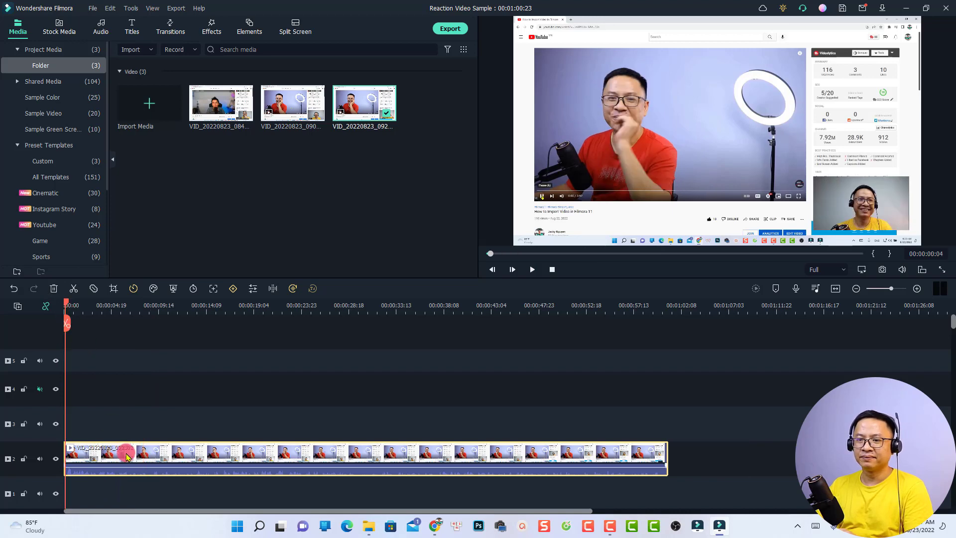
pyautogui.press('space')
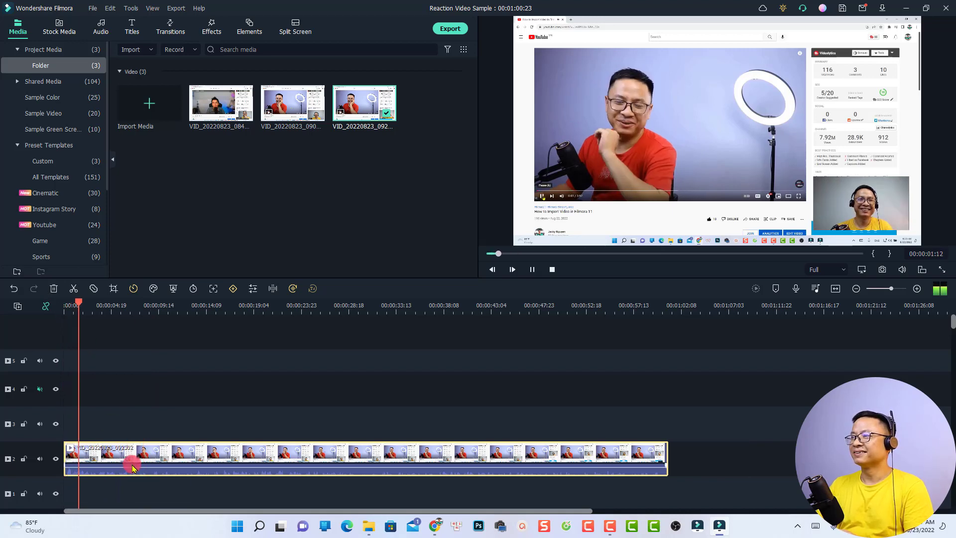
pyautogui.moveTo(132, 465)
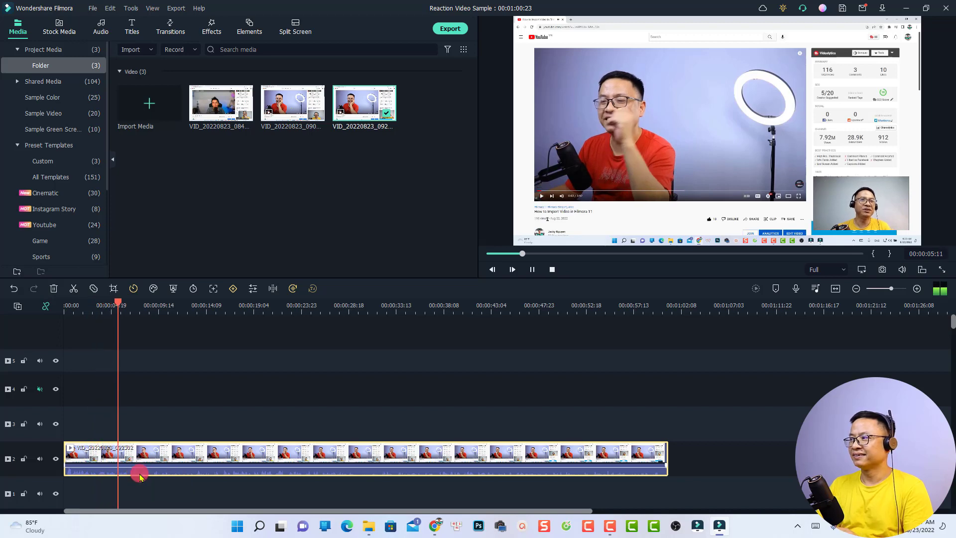
pyautogui.press('space')
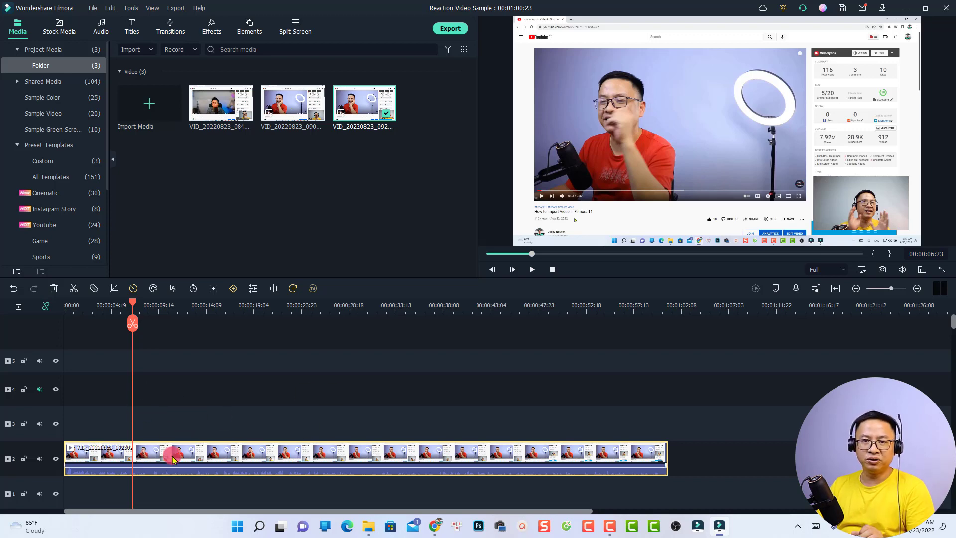
# Step: Duplicate the trimmed clip onto track 3, aligned with the start of the timeline
pyautogui.hotkey('ctrl', 'c')
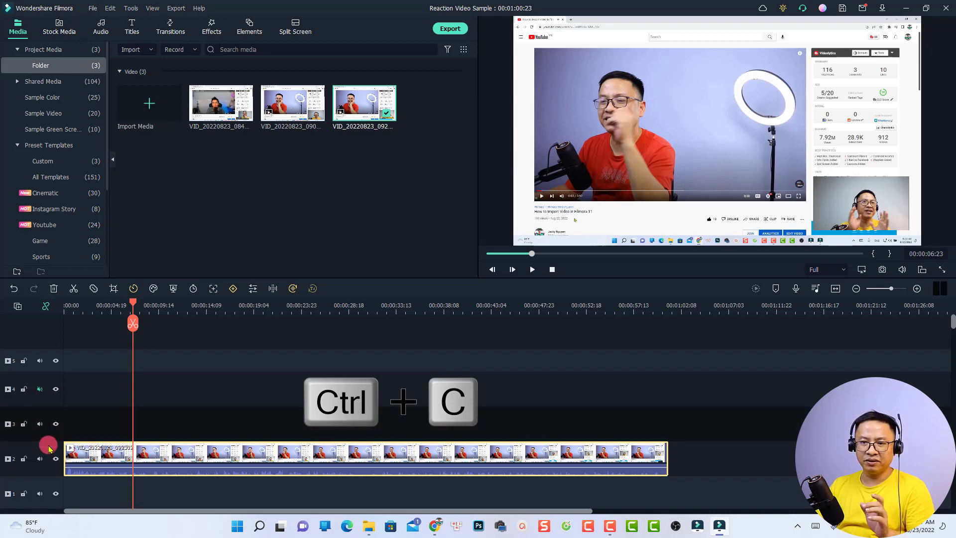
pyautogui.moveTo(132, 323); pyautogui.dragTo(61, 322)
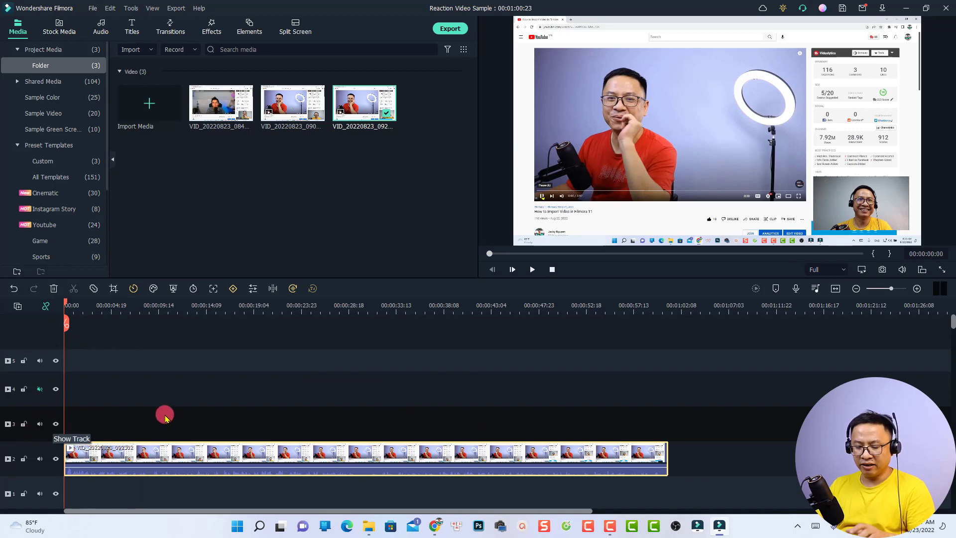
pyautogui.hotkey('ctrl', 'v')
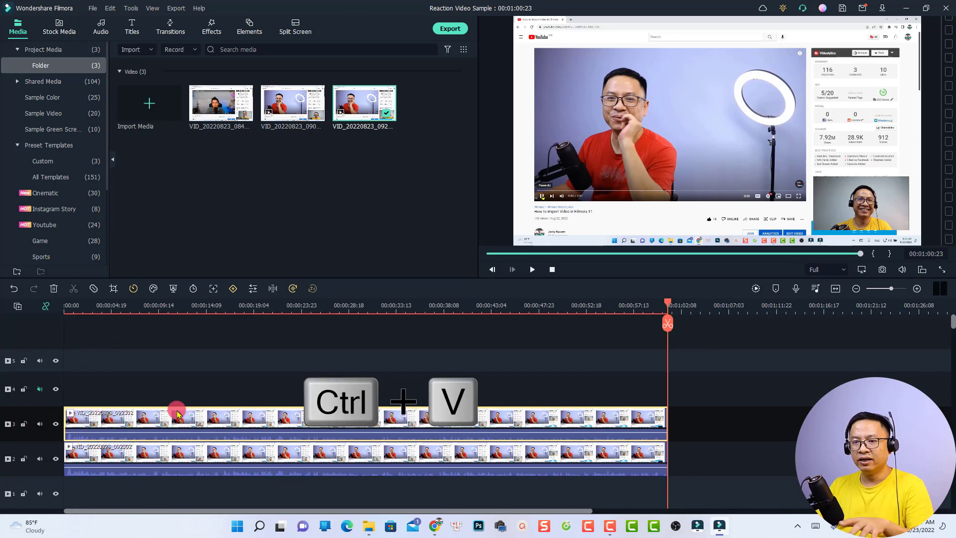
# Step: Return the playhead to the start of the timeline and mute track 3 with the duplicated clip
pyautogui.click(65, 306)
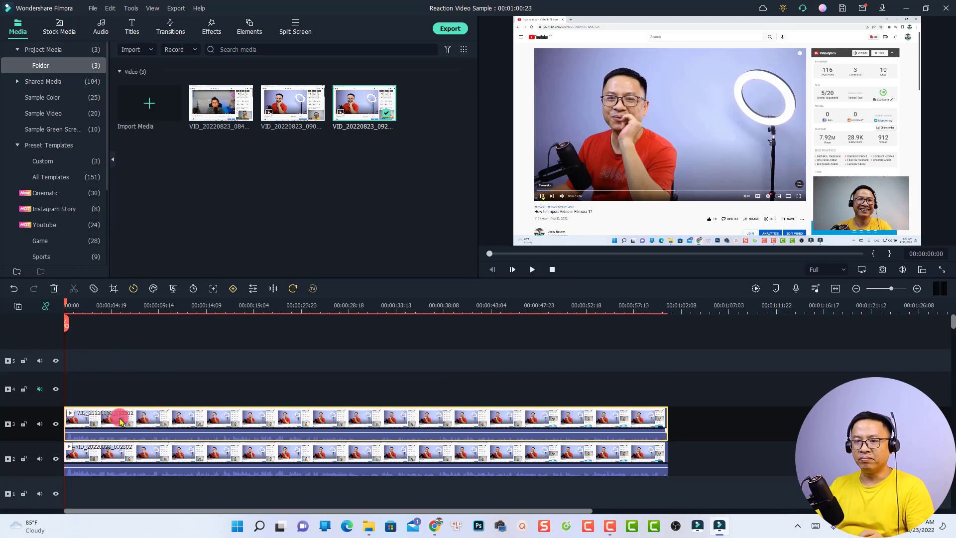
pyautogui.click(39, 424)
pyautogui.click(40, 424)
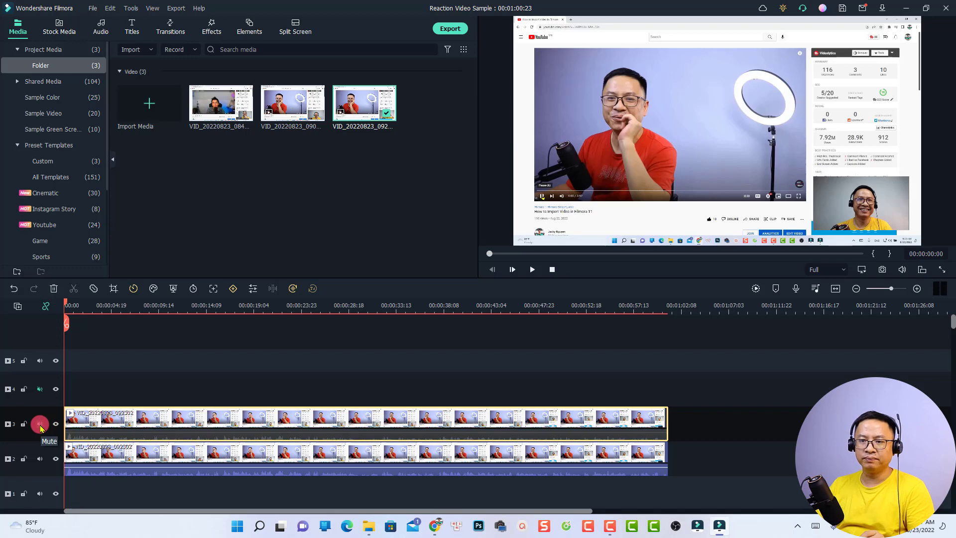
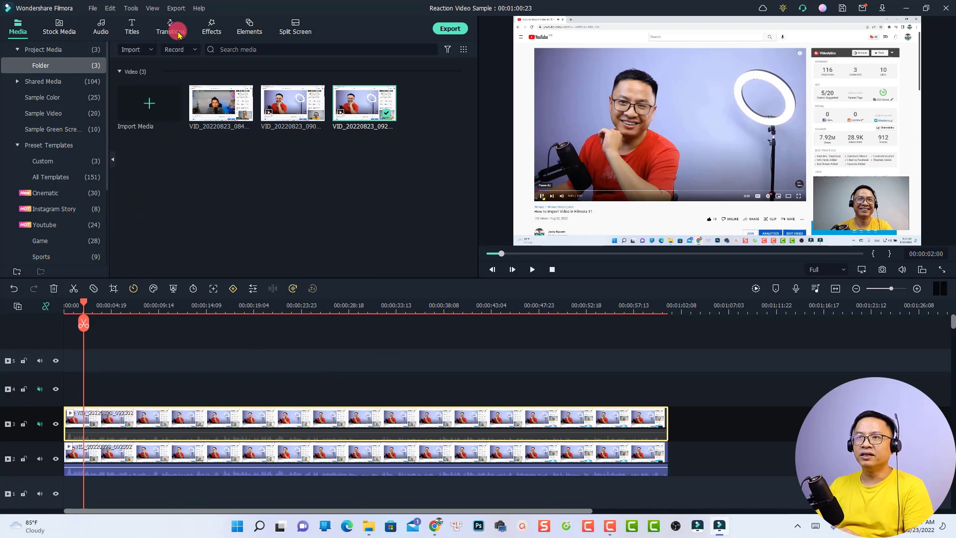
# Step: Search the effects for "crop" and apply the Crop effect to the duplicated clip on track 3
pyautogui.click(216, 31)
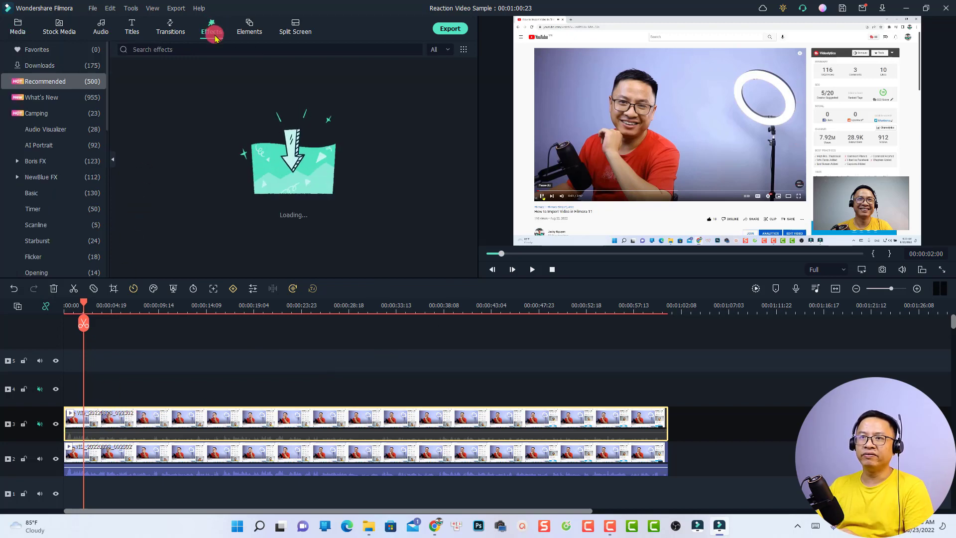
pyautogui.click(169, 49)
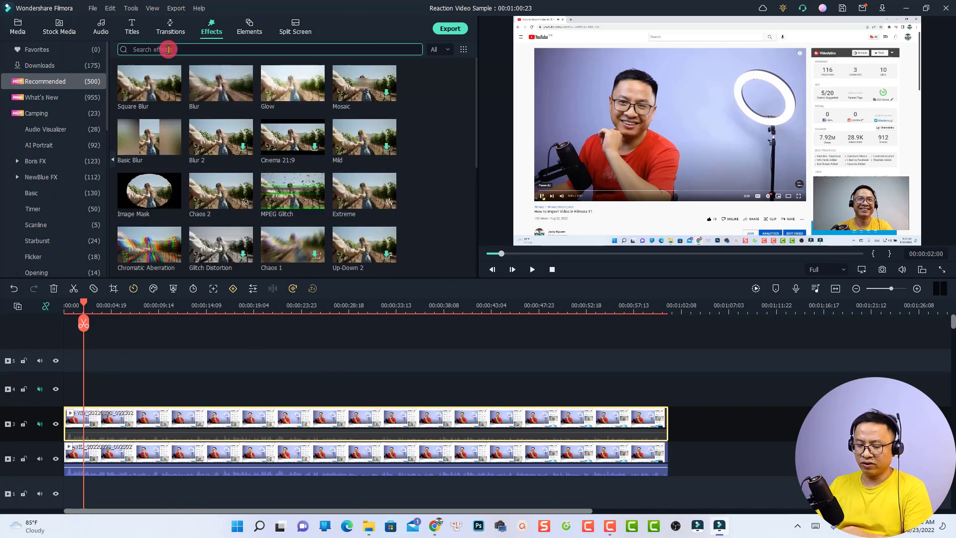
pyautogui.write('crop')
pyautogui.press('Return')
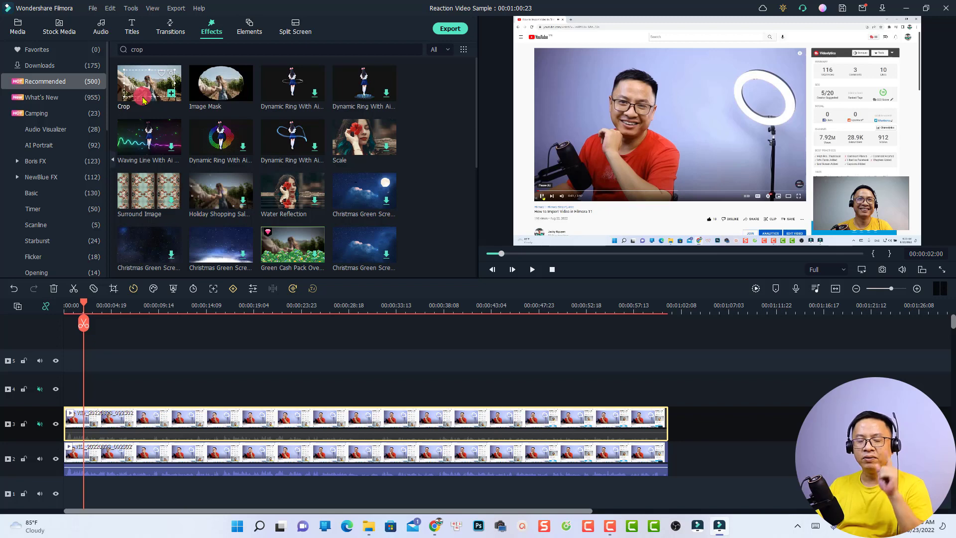
pyautogui.moveTo(143, 99); pyautogui.dragTo(93, 420)
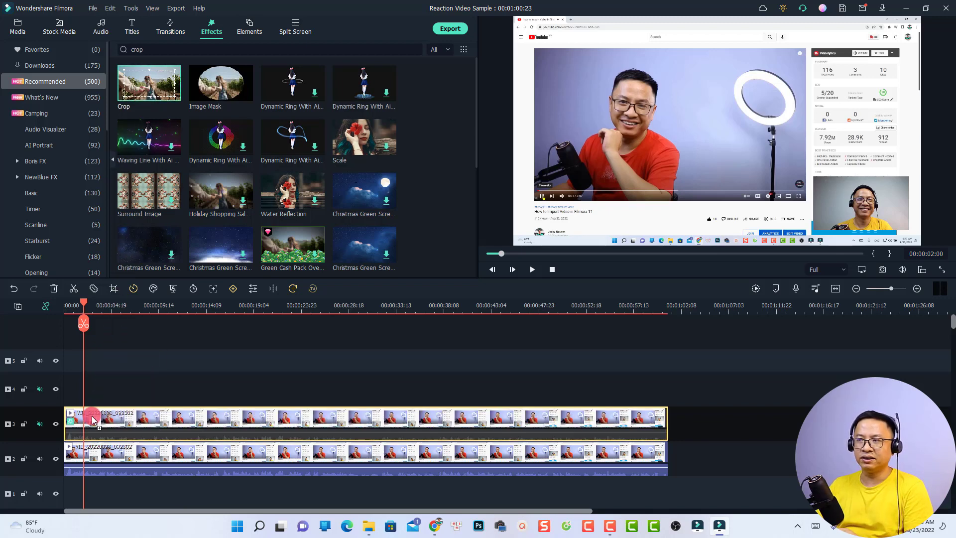
# Step: Hide track 2 and set the Crop effect's Left value to 4.69 on the duplicated clip on track 3
pyautogui.click(55, 459)
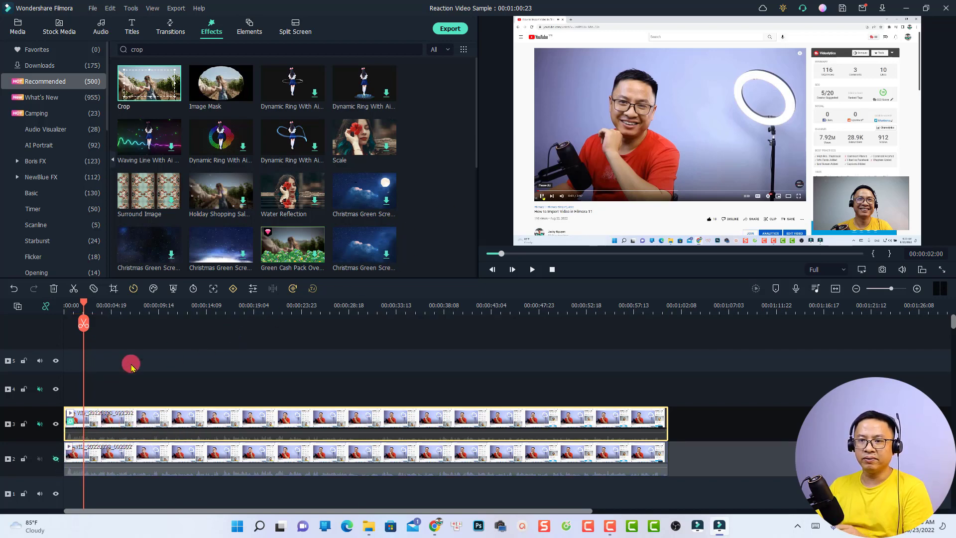
pyautogui.click(95, 420)
pyautogui.doubleClick(92, 423)
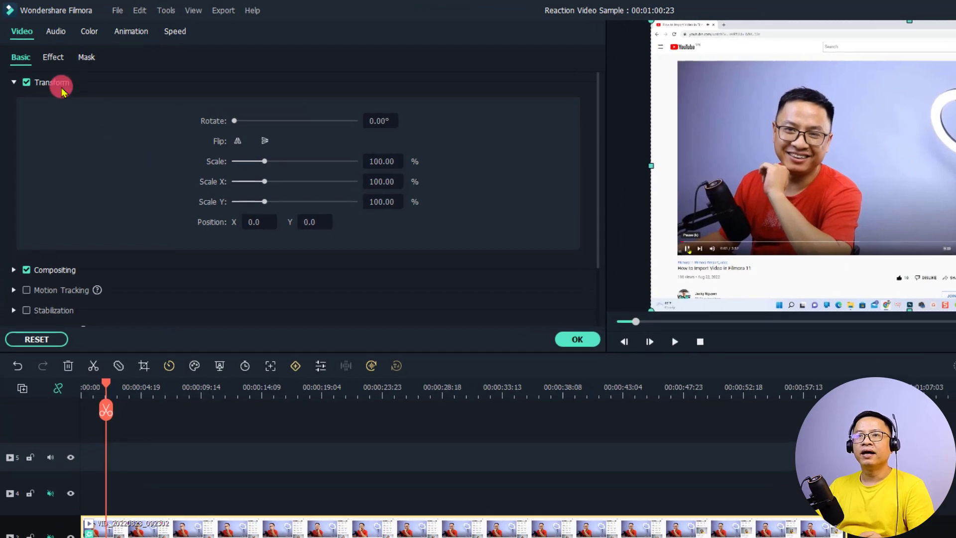
pyautogui.click(48, 57)
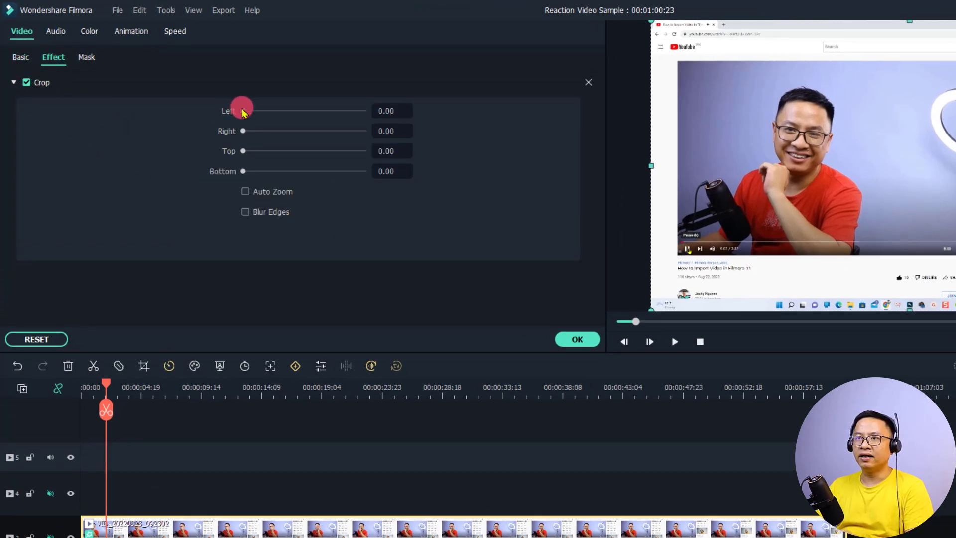
pyautogui.moveTo(243, 111); pyautogui.dragTo(248, 113)
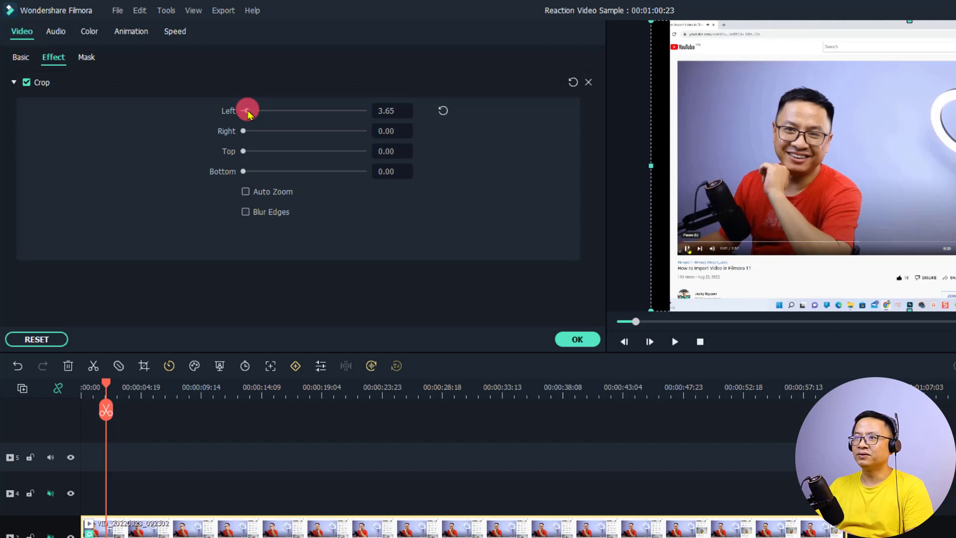
pyautogui.moveTo(248, 112); pyautogui.dragTo(250, 111)
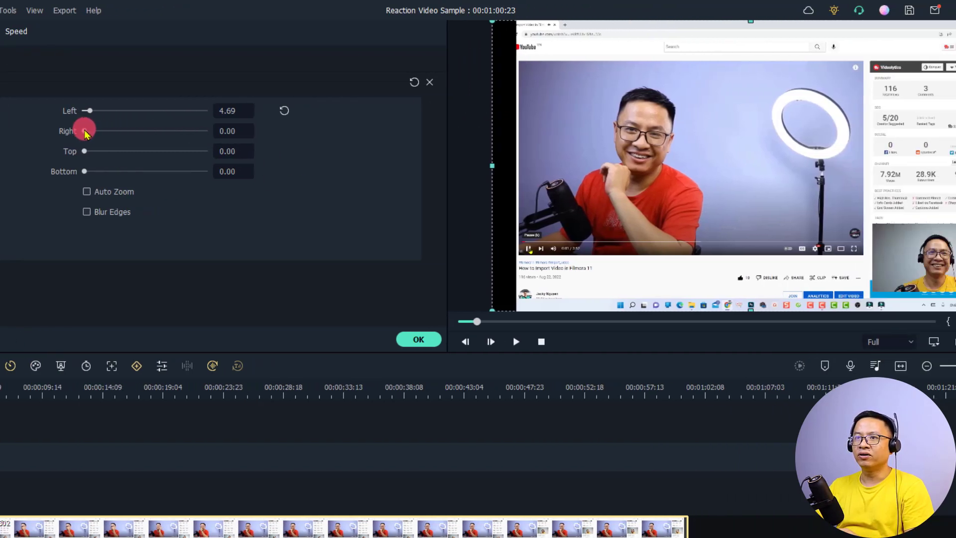
# Step: Set the Crop effect's Right value to 27.70 so the crop ends at the YouTube video's edge
pyautogui.moveTo(76, 131); pyautogui.dragTo(109, 143)
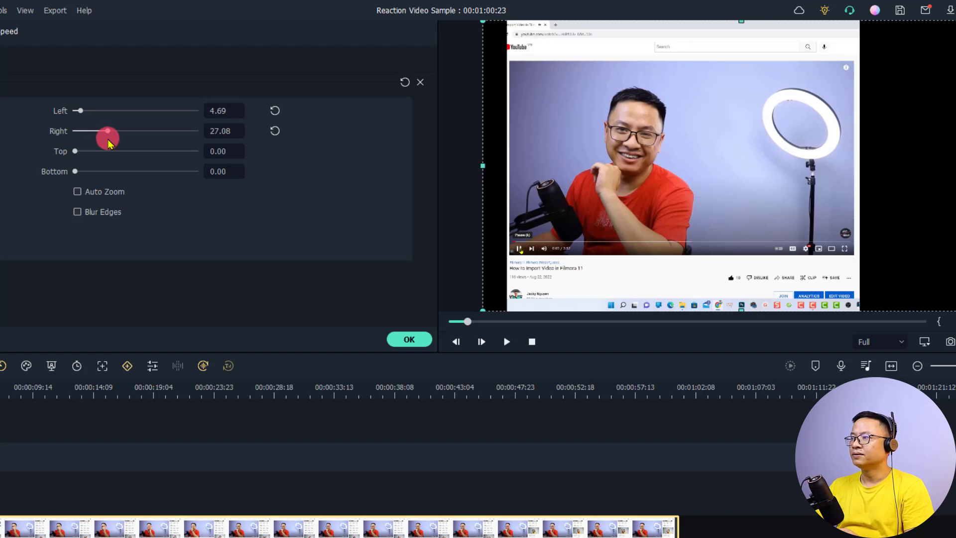
pyautogui.click(220, 130)
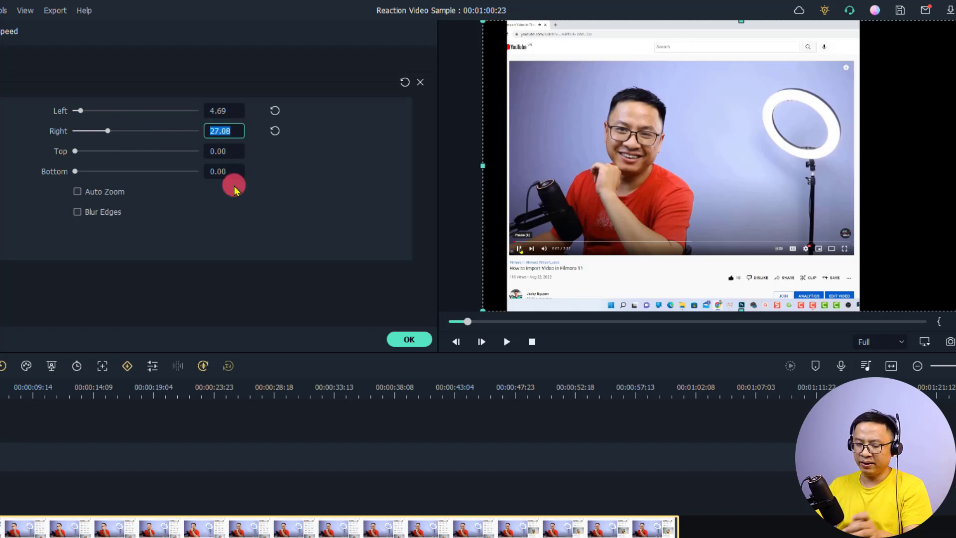
pyautogui.press('Return')
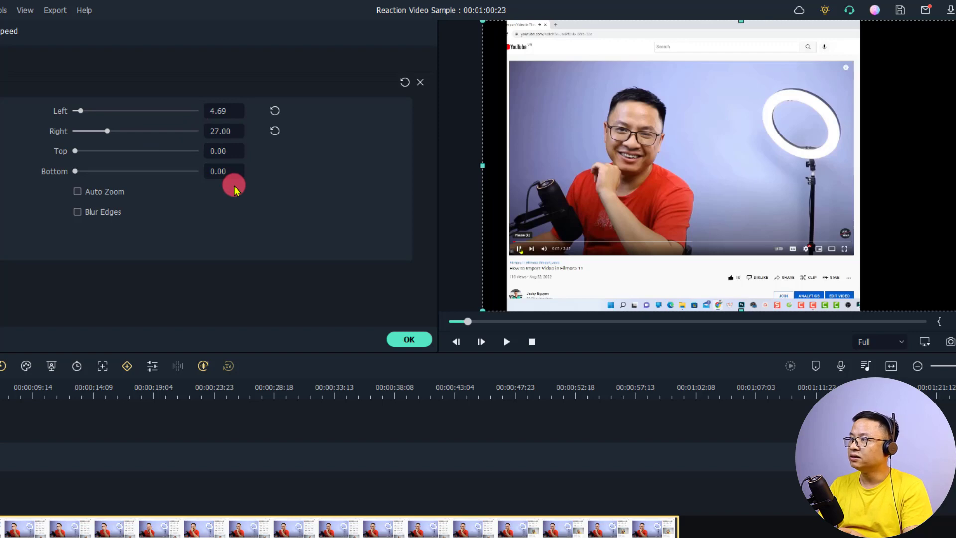
pyautogui.click(217, 130)
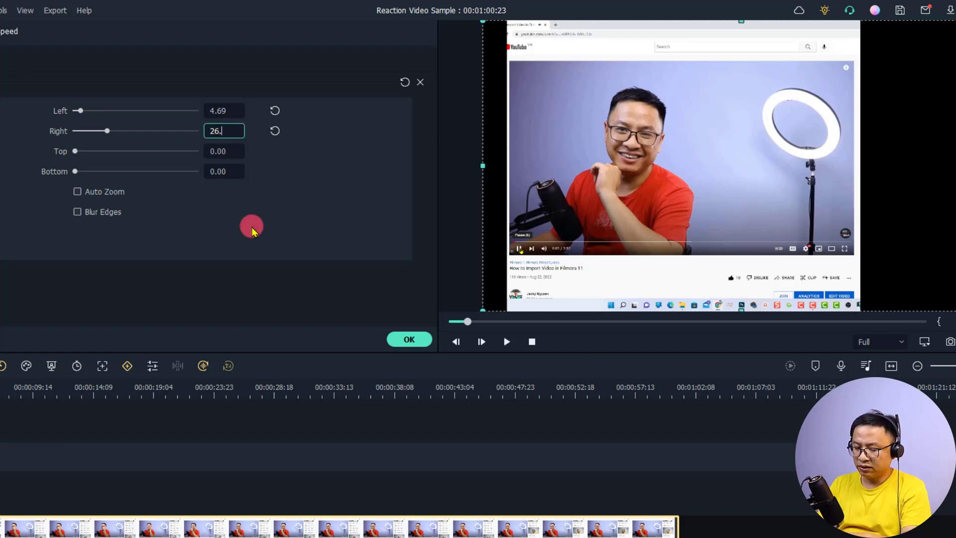
pyautogui.write('26.5')
pyautogui.press('Return')
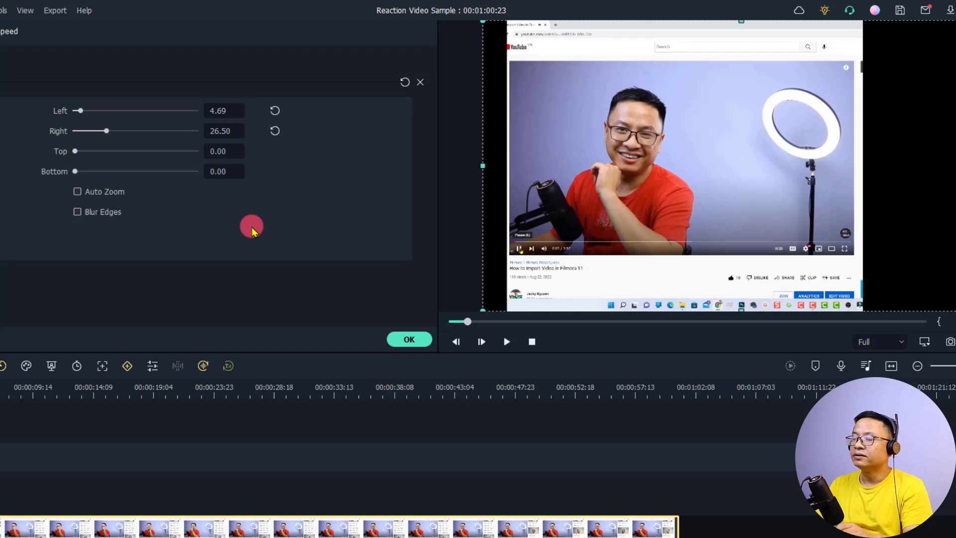
pyautogui.click(226, 130)
pyautogui.write('2')
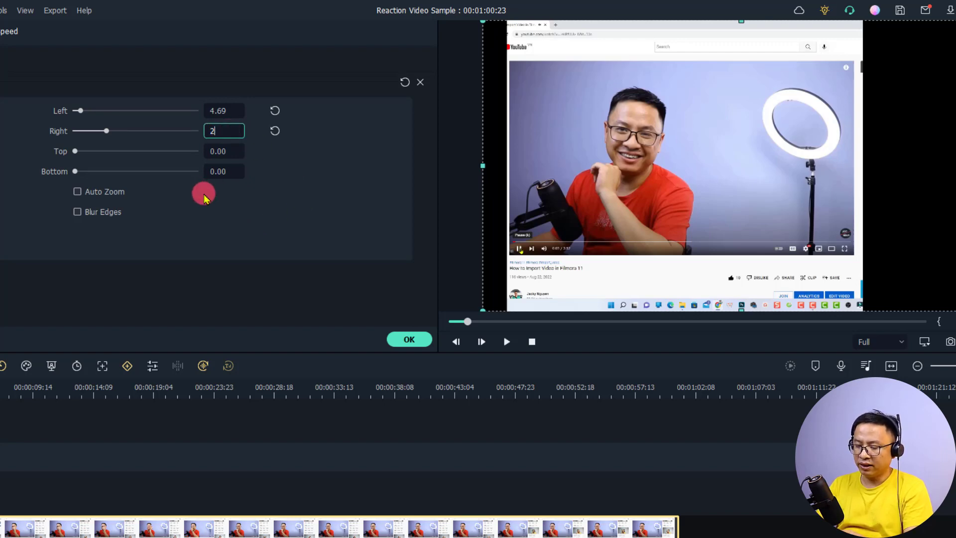
pyautogui.write('8')
pyautogui.press('Return')
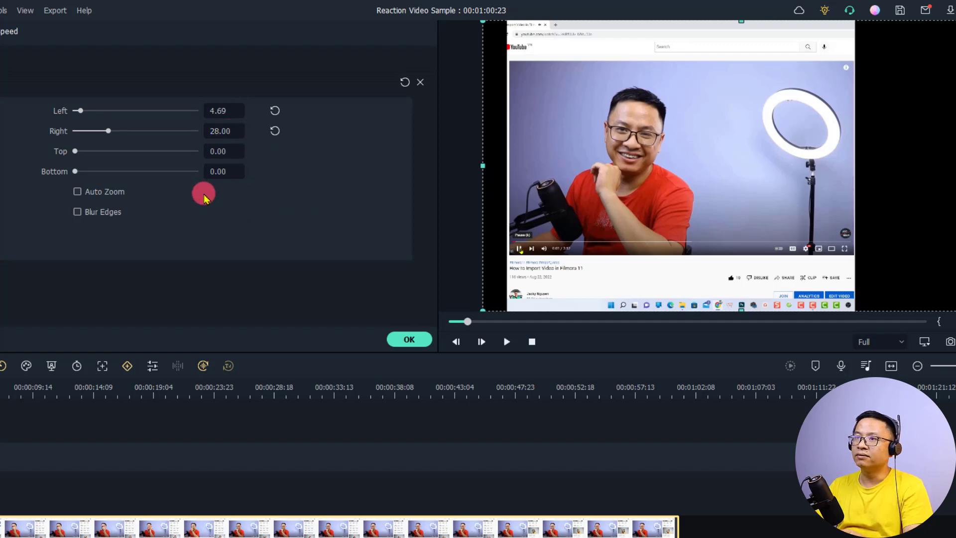
pyautogui.click(221, 131)
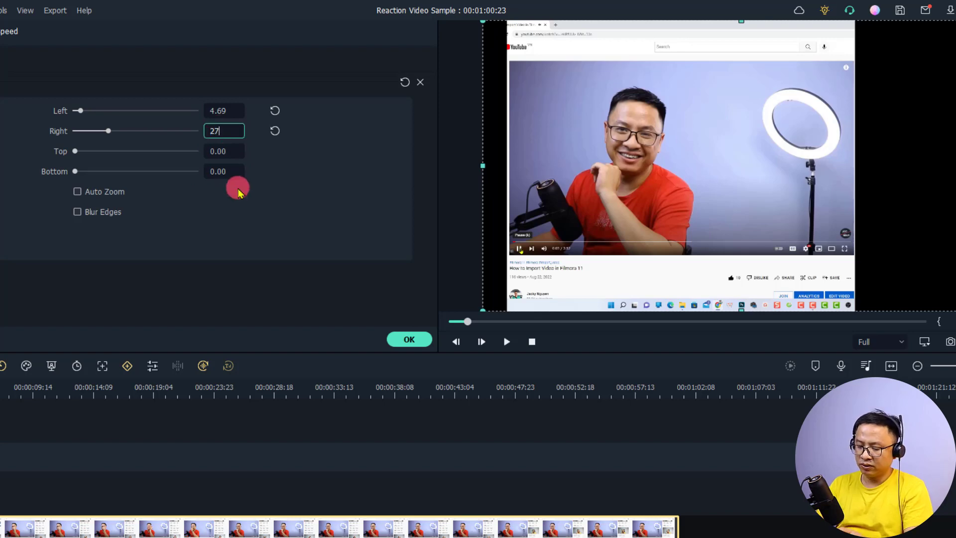
pyautogui.press('Return')
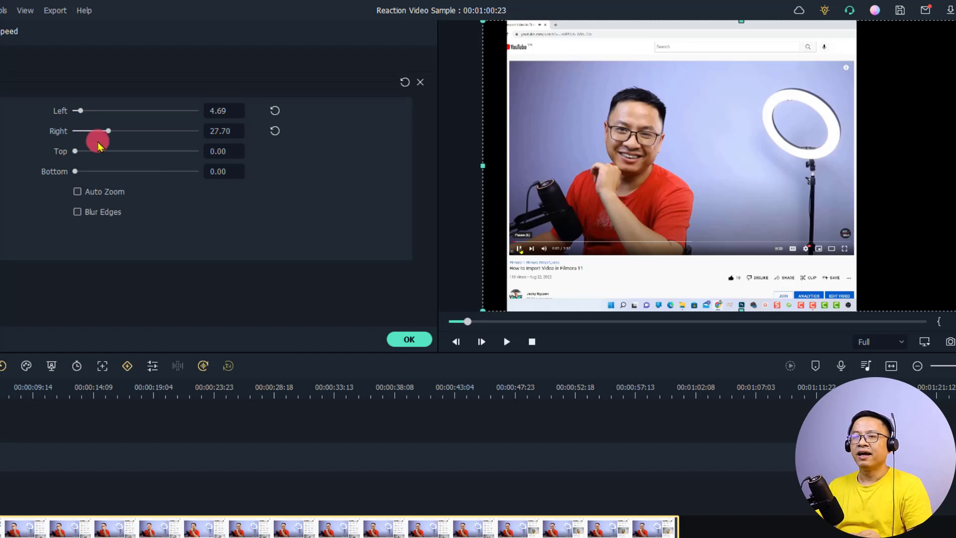
# Step: Set the Crop effect's Top to 12.50 and Bottom to 18.75, and accept the clip settings
pyautogui.moveTo(76, 152); pyautogui.dragTo(91, 156)
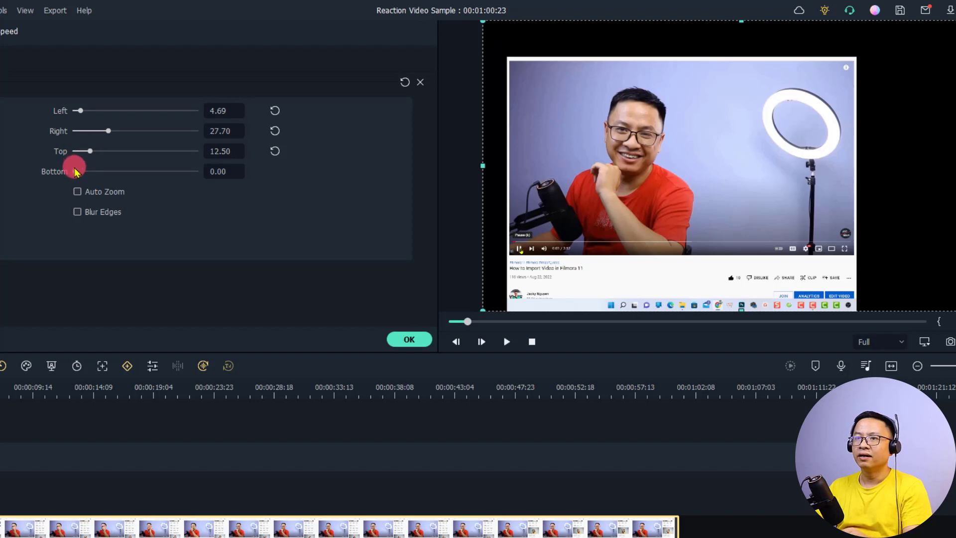
pyautogui.moveTo(76, 172); pyautogui.dragTo(98, 173)
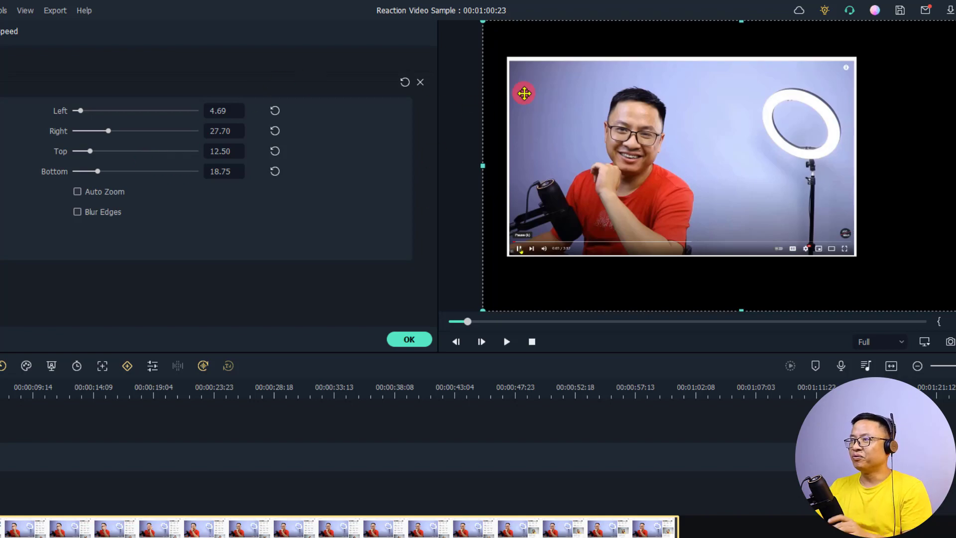
pyautogui.click(409, 339)
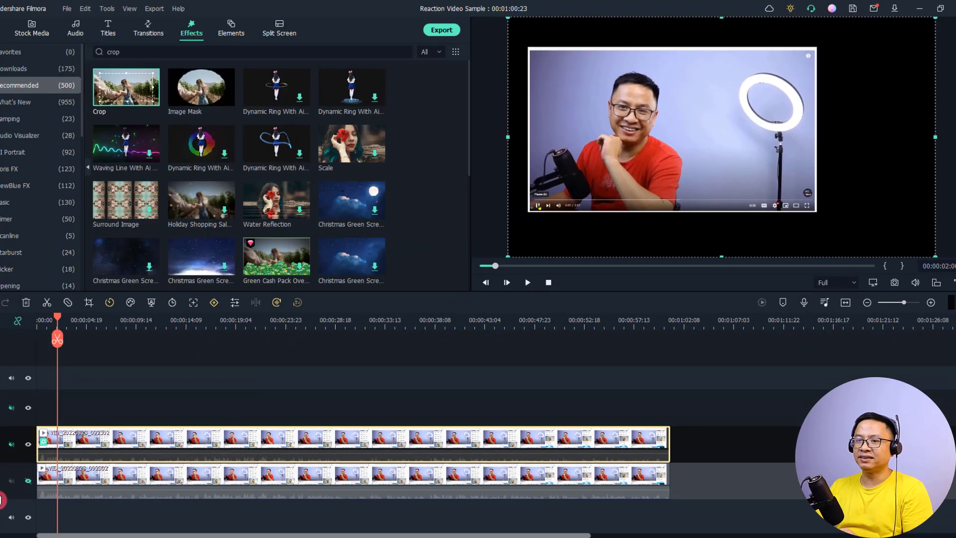
# Step: Lock track 3 with the cropped clip and make track 2 visible again
pyautogui.doubleClick(145, 416)
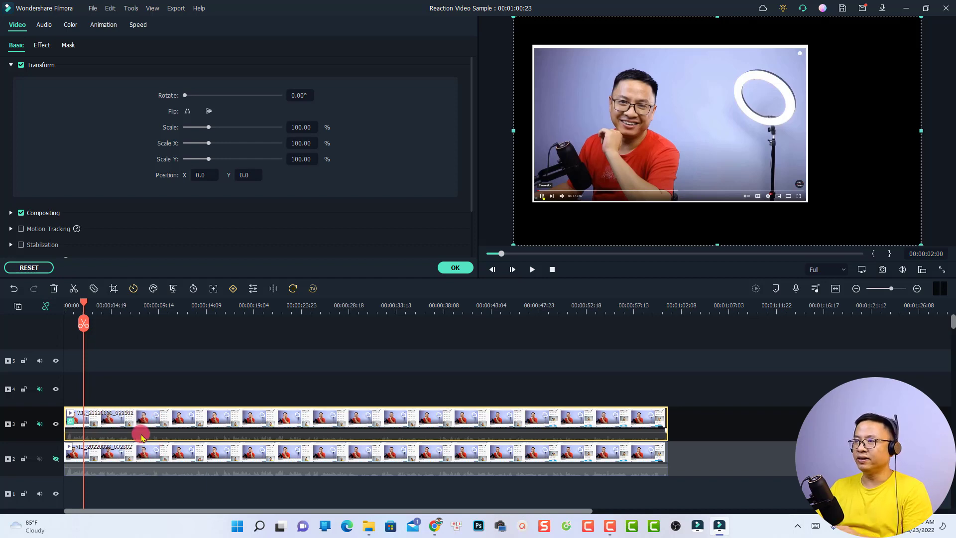
pyautogui.click(41, 424)
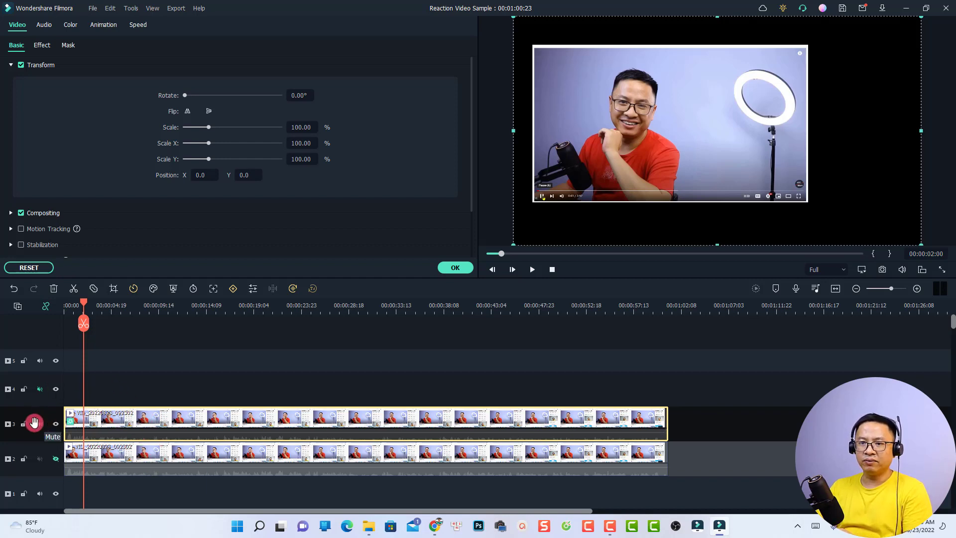
pyautogui.click(24, 424)
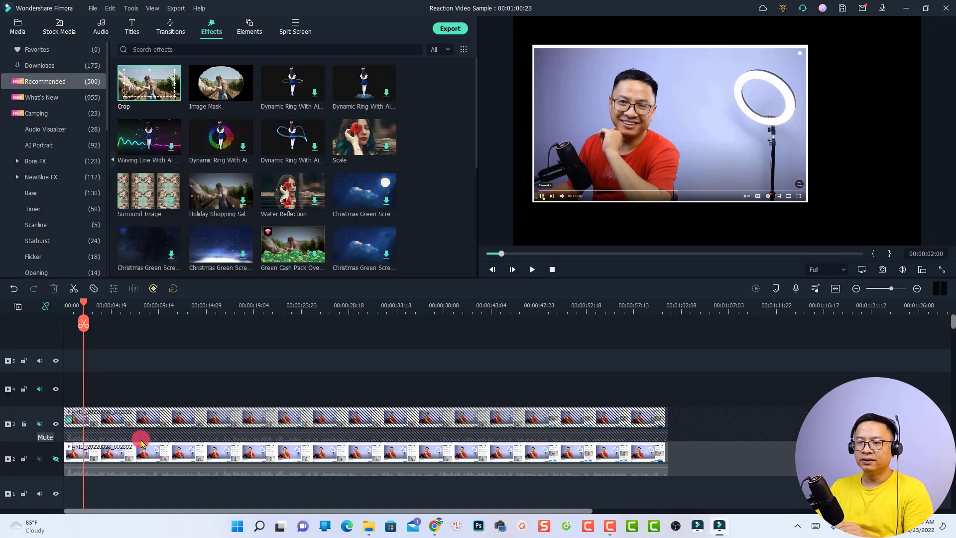
pyautogui.click(56, 459)
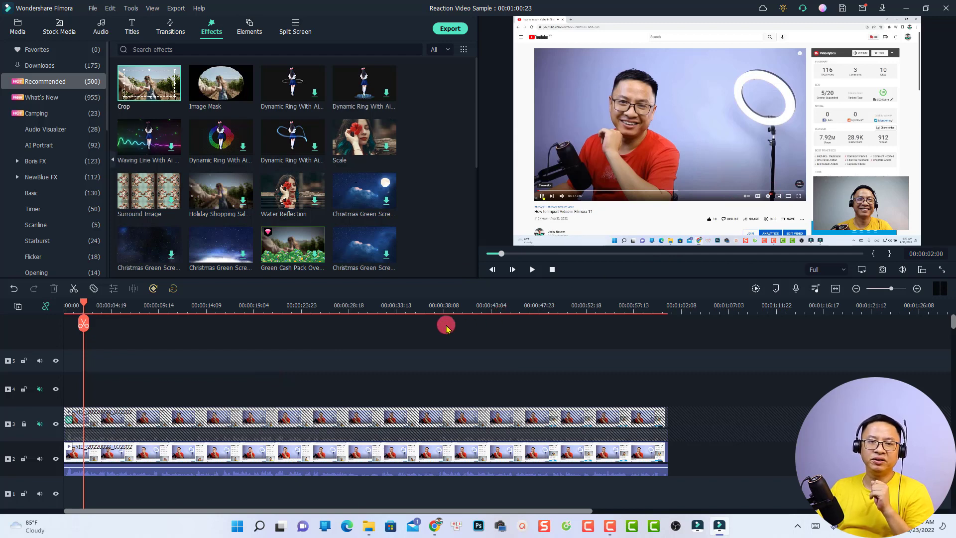
# Step: Apply a Rectangle mask to the clip on track 2 and move it over the webcam picture
pyautogui.doubleClick(110, 459)
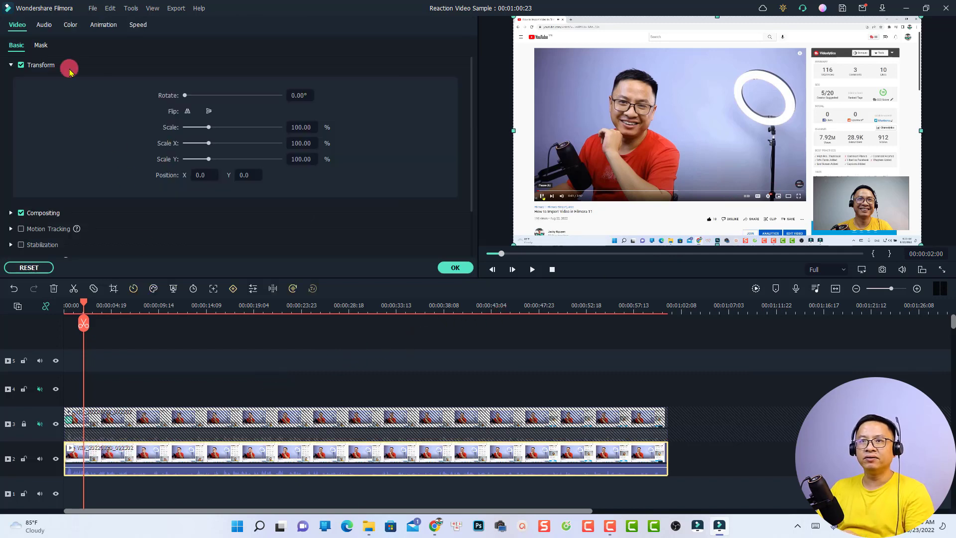
pyautogui.click(40, 46)
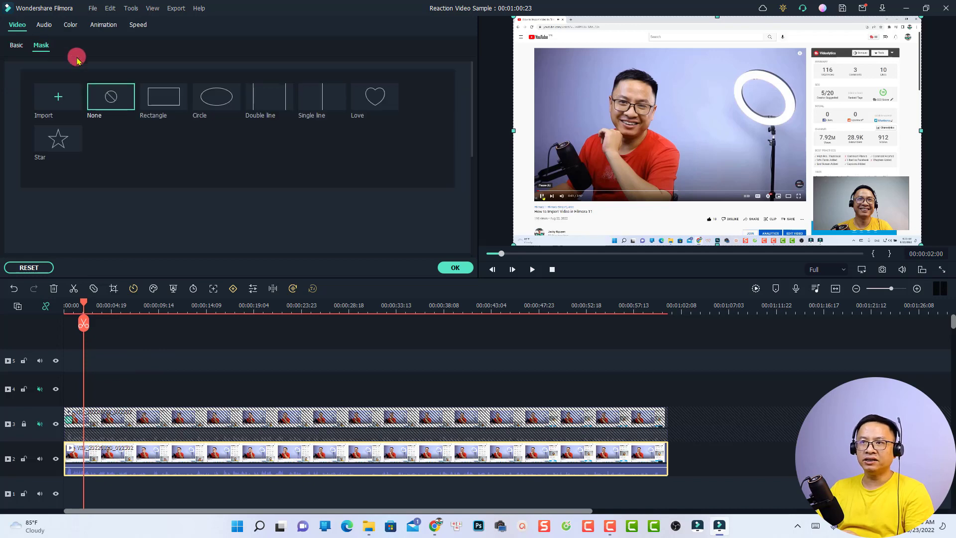
pyautogui.click(164, 97)
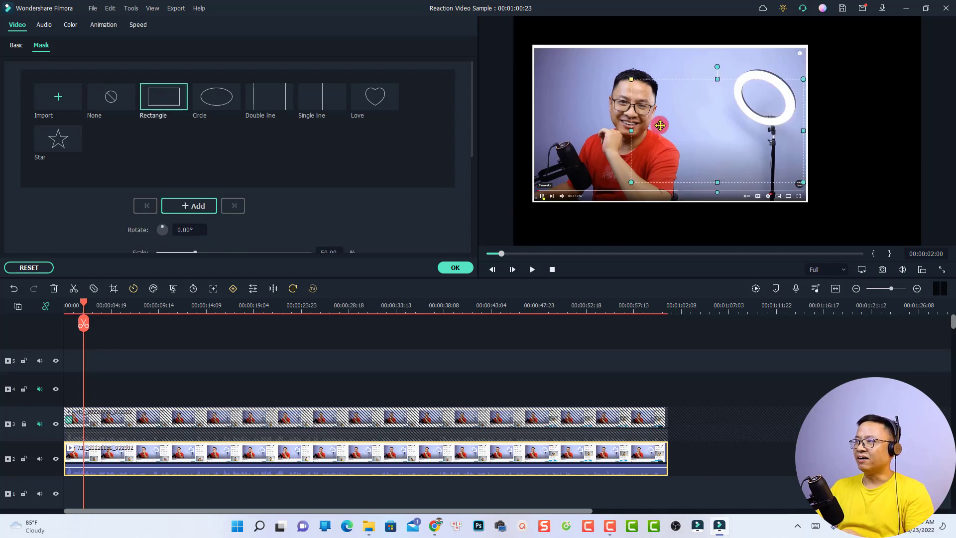
pyautogui.moveTo(661, 125); pyautogui.dragTo(782, 191)
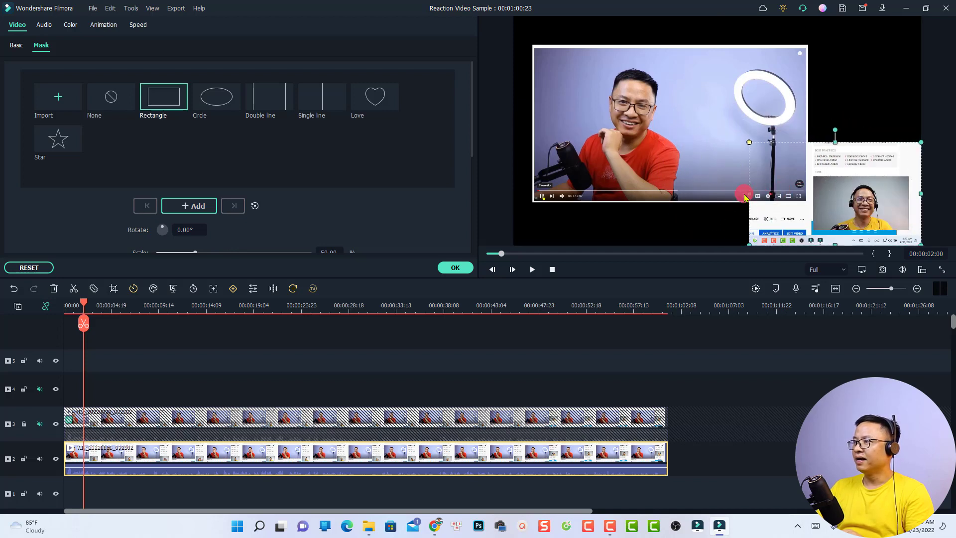
# Step: Resize the rectangle mask on all sides to fit tightly around the webcam picture
pyautogui.moveTo(750, 194); pyautogui.dragTo(845, 199)
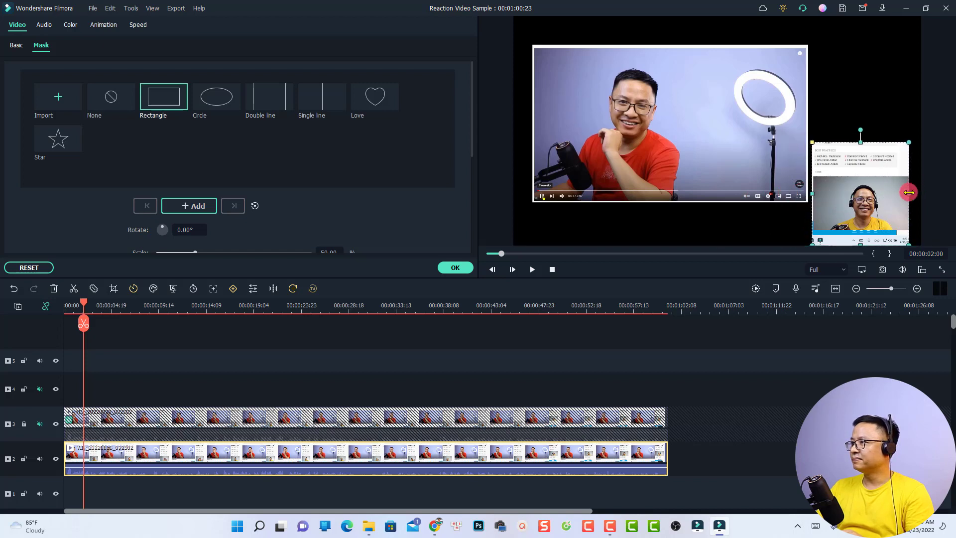
pyautogui.moveTo(909, 194); pyautogui.dragTo(911, 194)
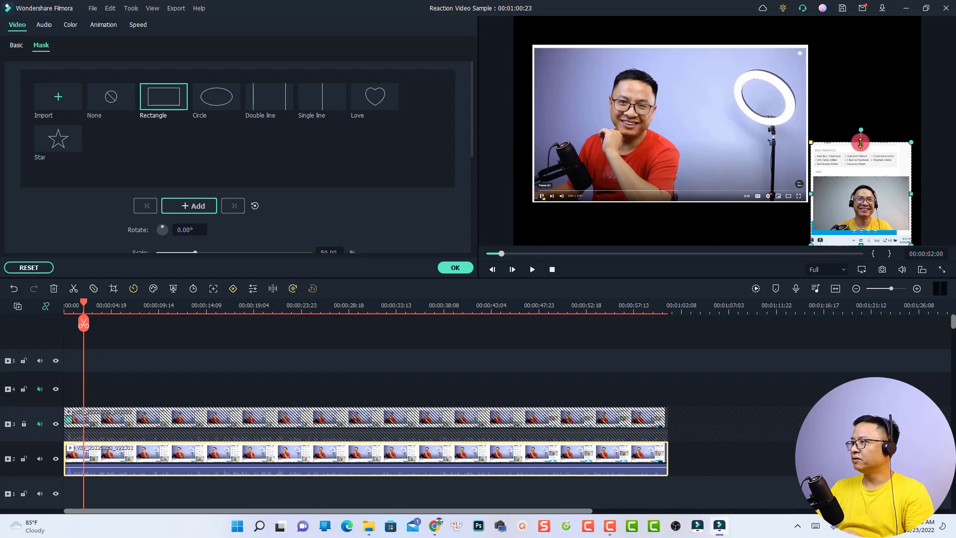
pyautogui.moveTo(861, 143); pyautogui.dragTo(859, 200)
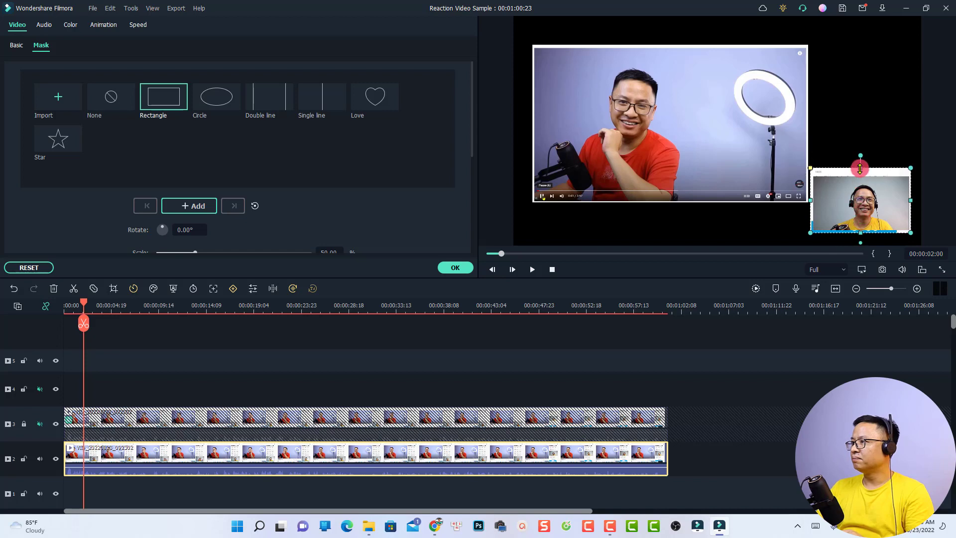
pyautogui.moveTo(860, 166); pyautogui.dragTo(811, 204)
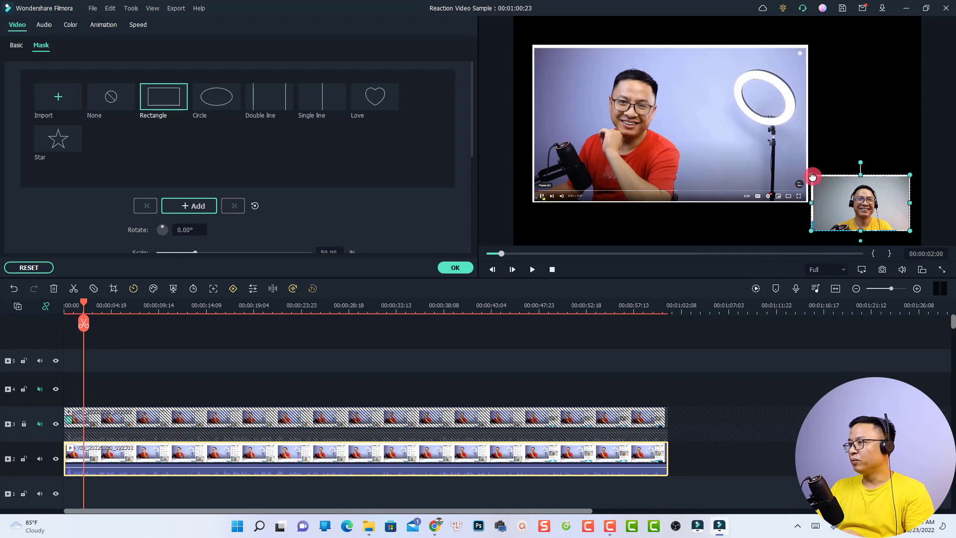
# Step: Round the corners of the webcam mask, preview it further along the timeline, and accept the mask settings
pyautogui.moveTo(813, 178); pyautogui.dragTo(815, 177)
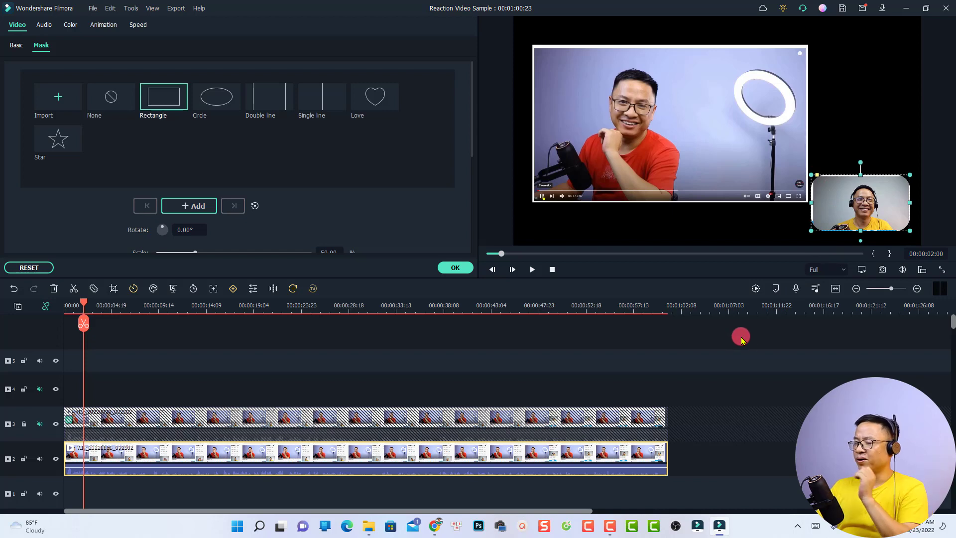
pyautogui.click(130, 339)
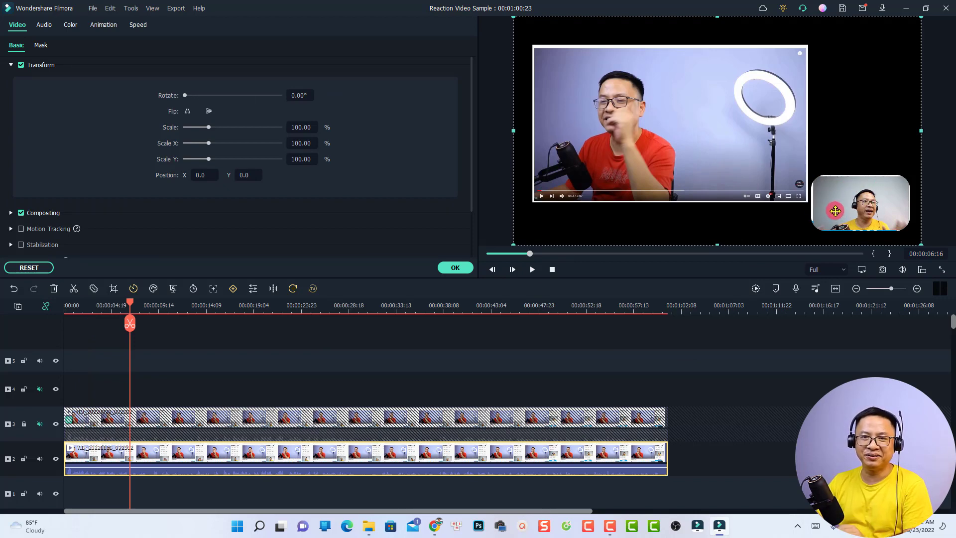
pyautogui.click(443, 267)
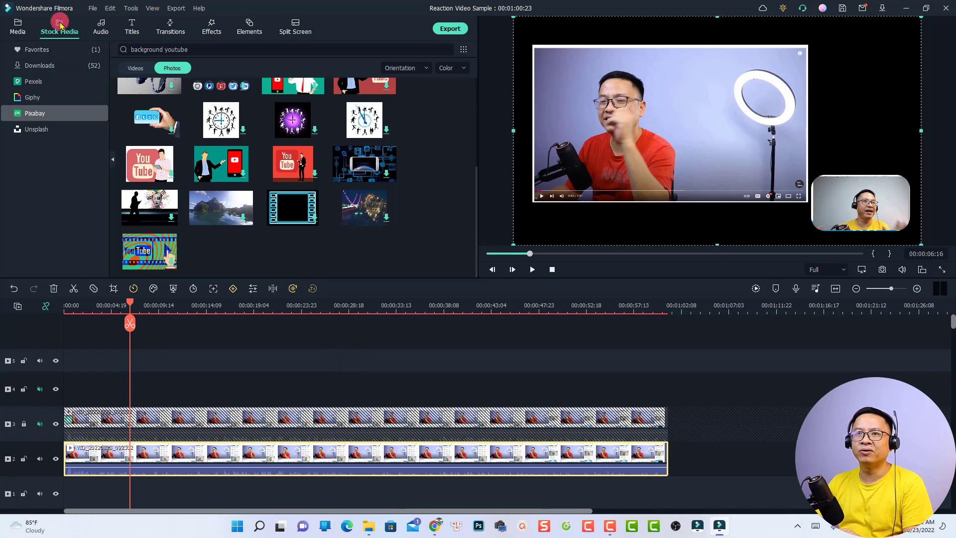
# Step: Place the downloaded social media icons background at the start of track 1 and preview it beneath the two videos
pyautogui.click(30, 65)
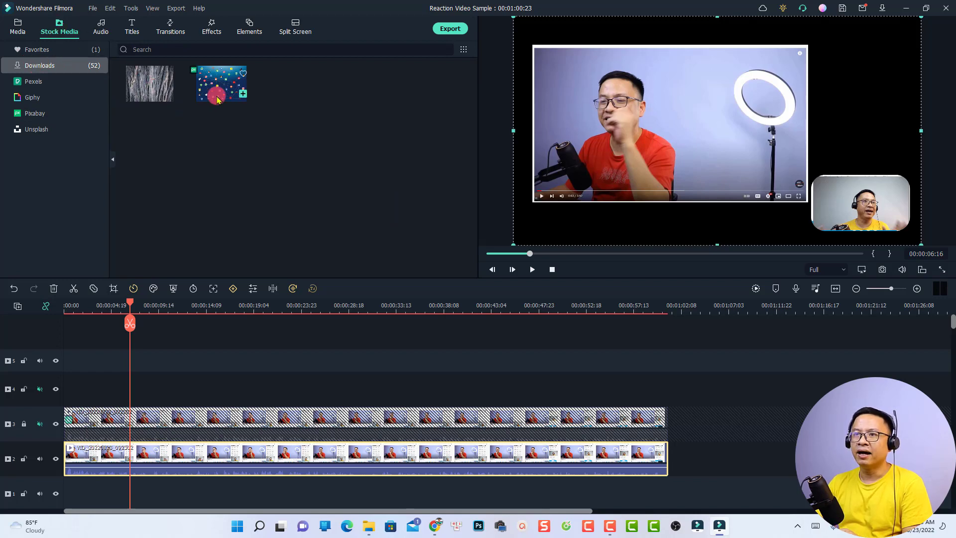
pyautogui.moveTo(218, 99); pyautogui.dragTo(65, 443)
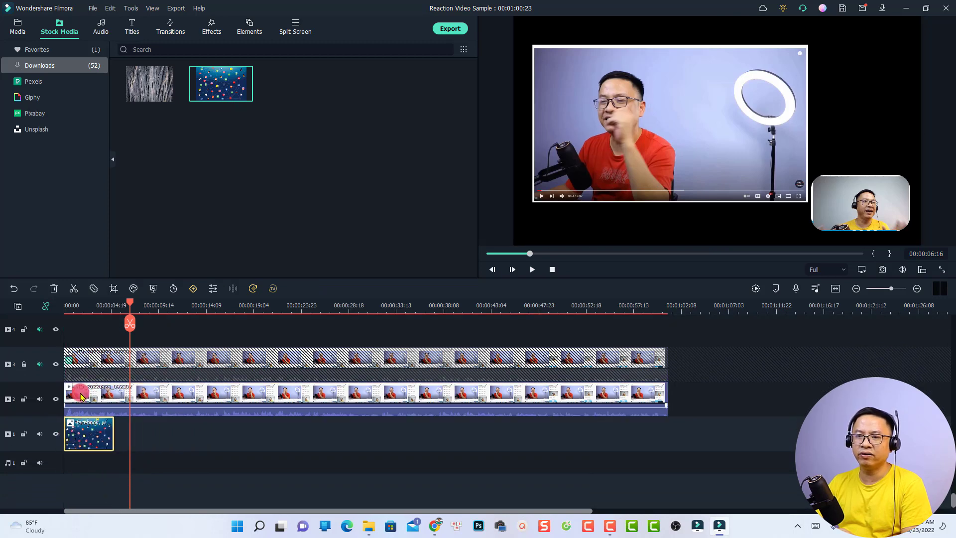
pyautogui.click(82, 310)
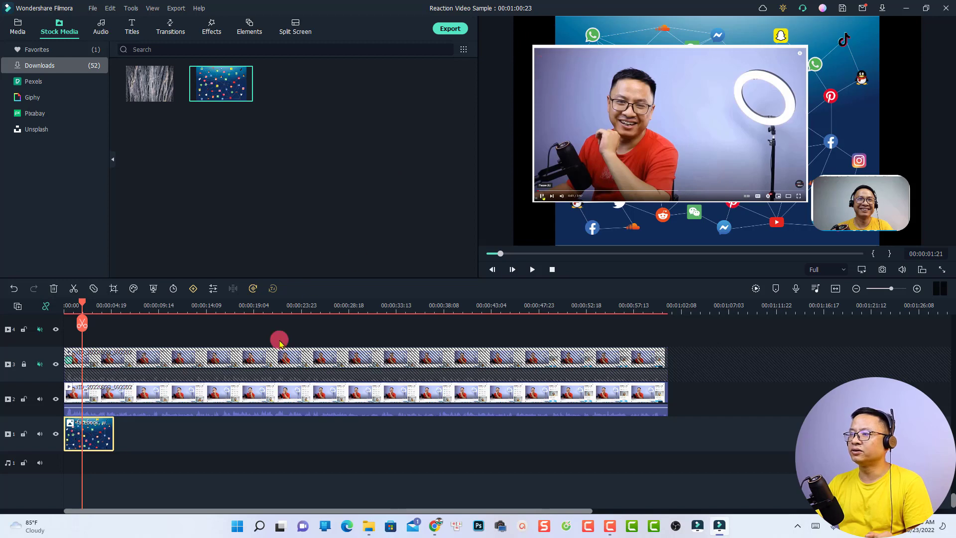
# Step: Crop the background image to fit the frame and extend it on track 1 to the end of the videos
pyautogui.rightClick(98, 434)
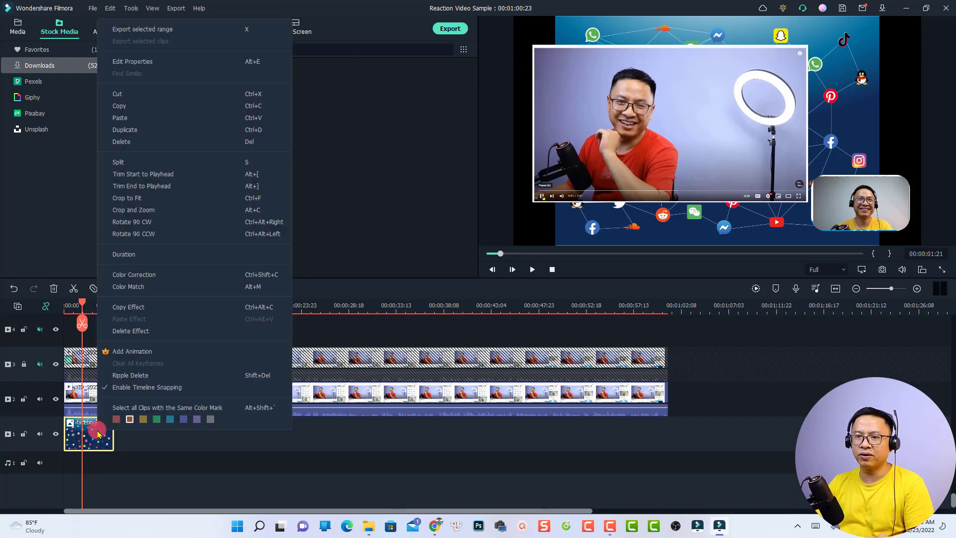
pyautogui.click(131, 201)
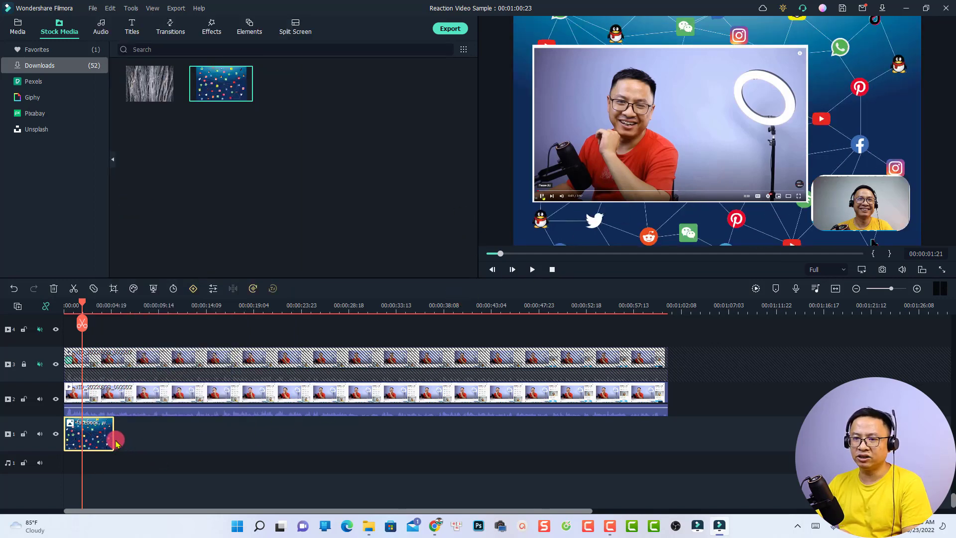
pyautogui.moveTo(113, 442); pyautogui.dragTo(668, 440)
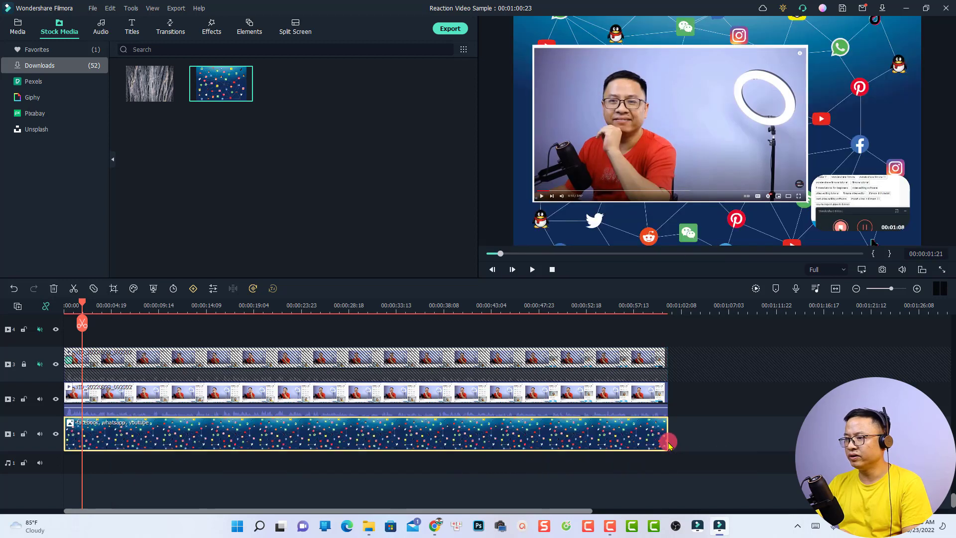
pyautogui.click(567, 253)
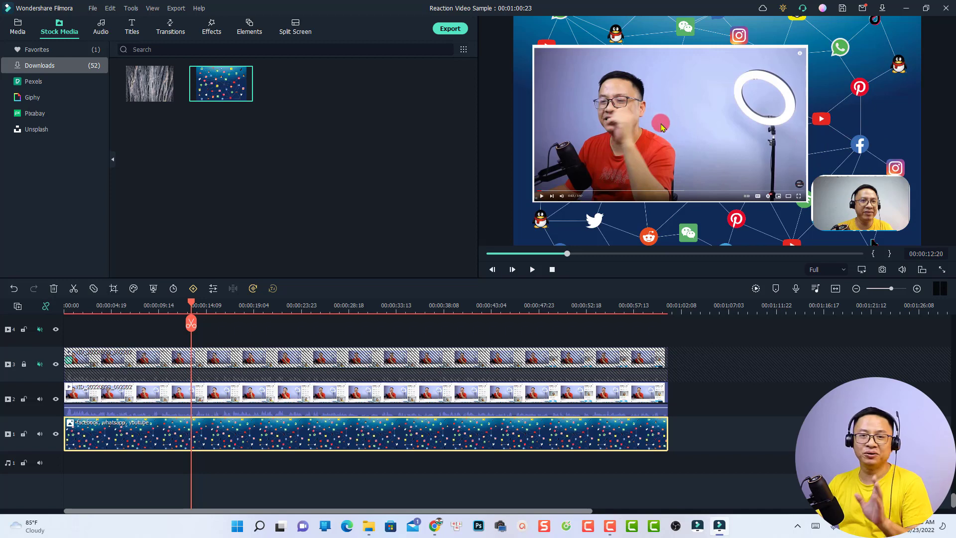
# Step: Lock track 2, unlock track 3, and move the YouTube video slightly lower in the frame
pyautogui.click(24, 399)
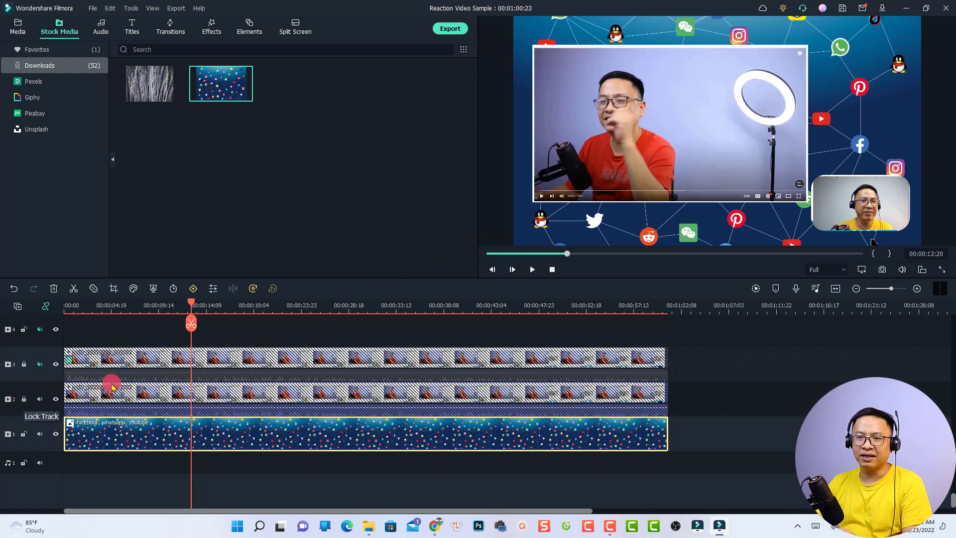
pyautogui.click(39, 364)
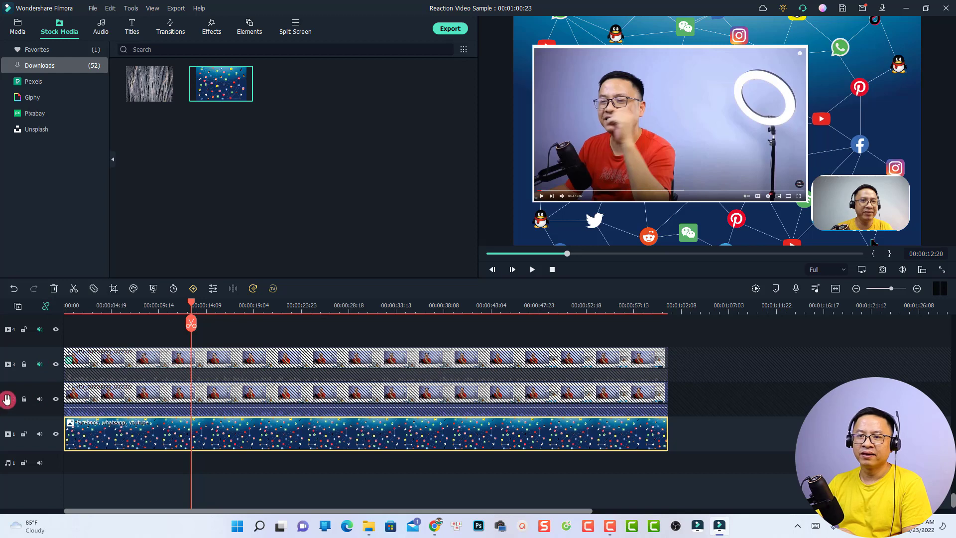
pyautogui.click(24, 366)
pyautogui.click(161, 364)
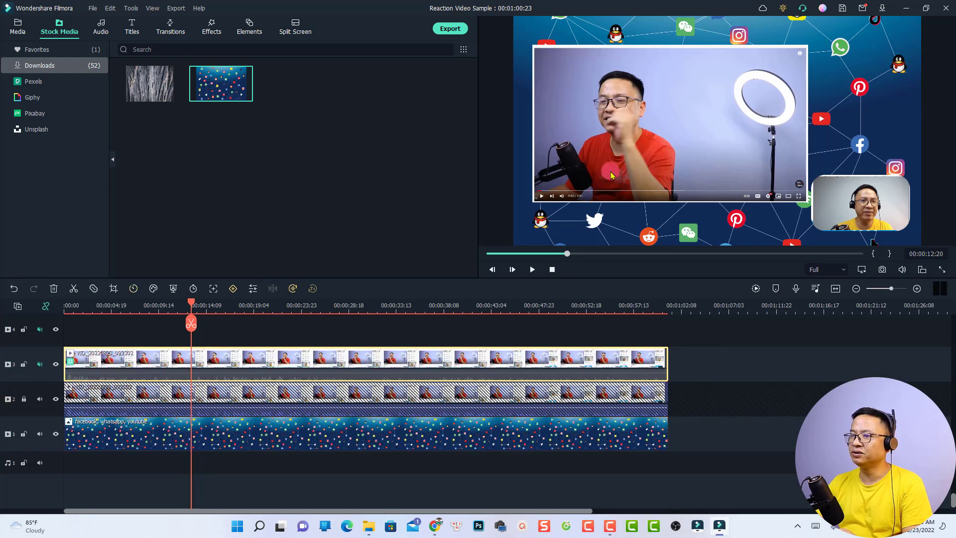
pyautogui.moveTo(611, 175); pyautogui.dragTo(611, 191)
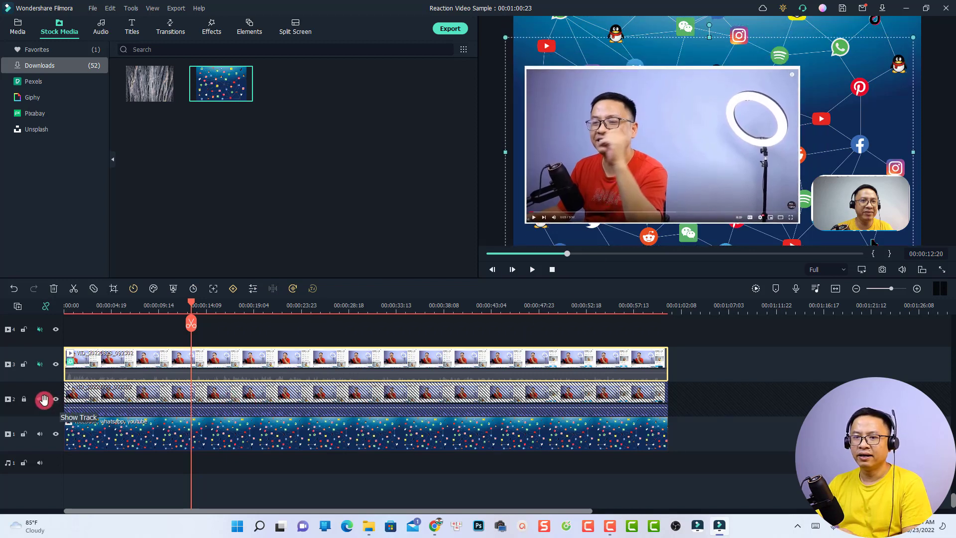
# Step: Lock track 3, unlock track 2, and raise the webcam picture beside the YouTube video, checking it in playback
pyautogui.click(24, 365)
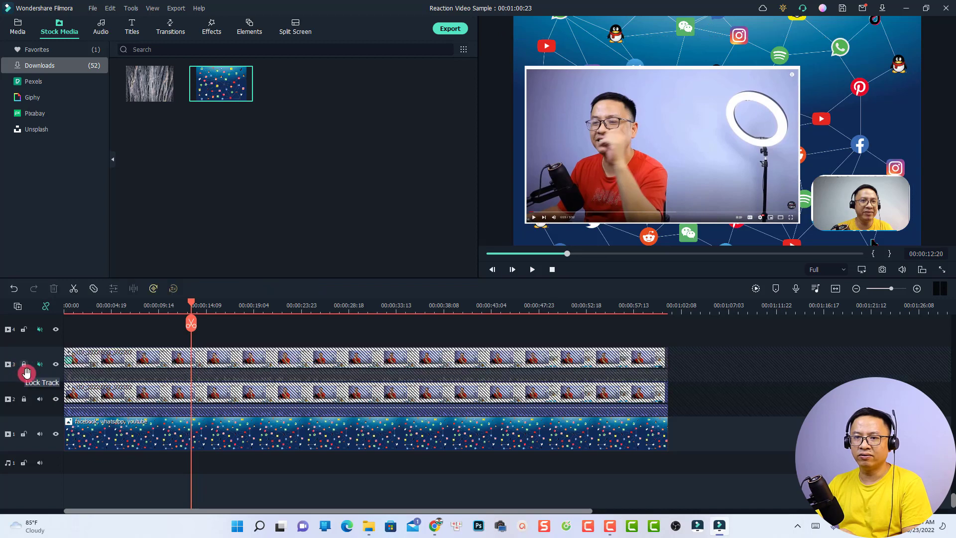
pyautogui.click(24, 400)
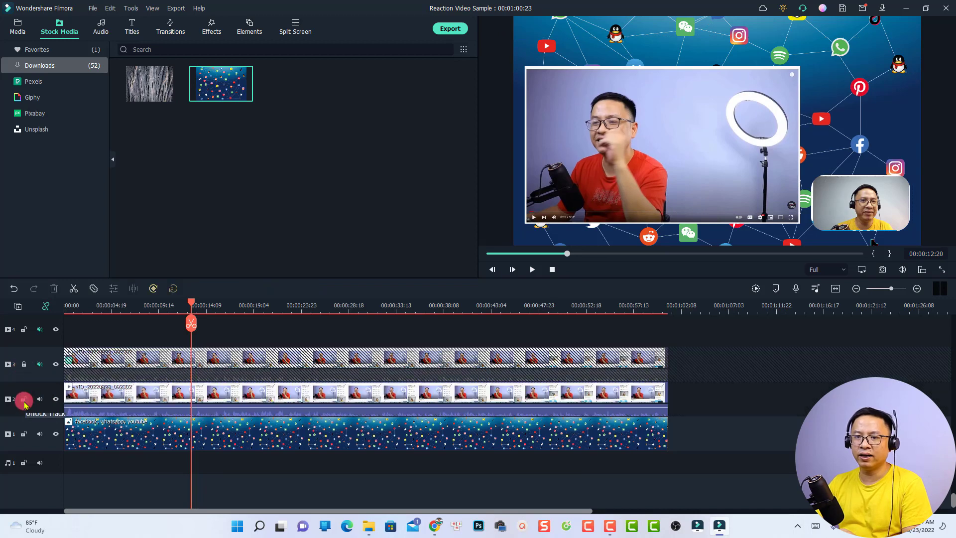
pyautogui.click(194, 396)
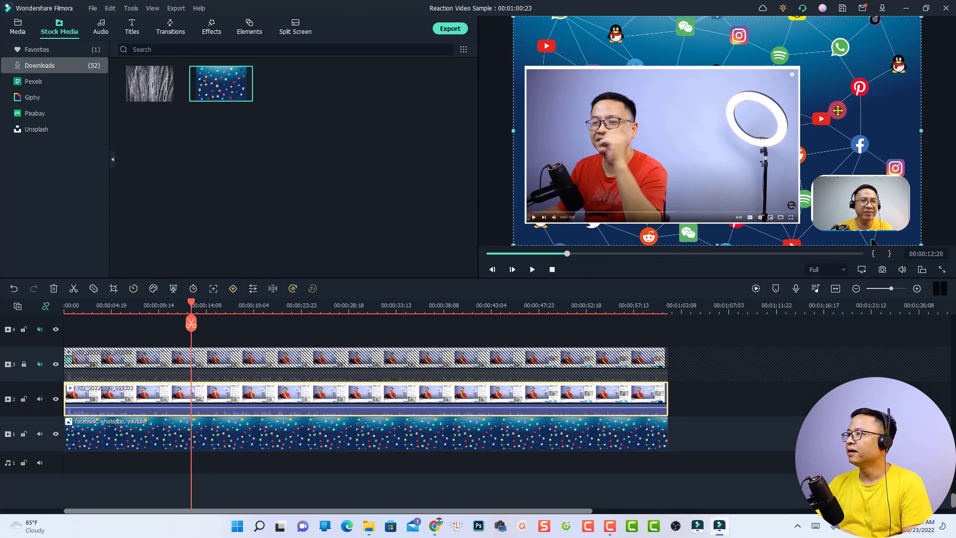
pyautogui.moveTo(839, 113); pyautogui.dragTo(841, 58)
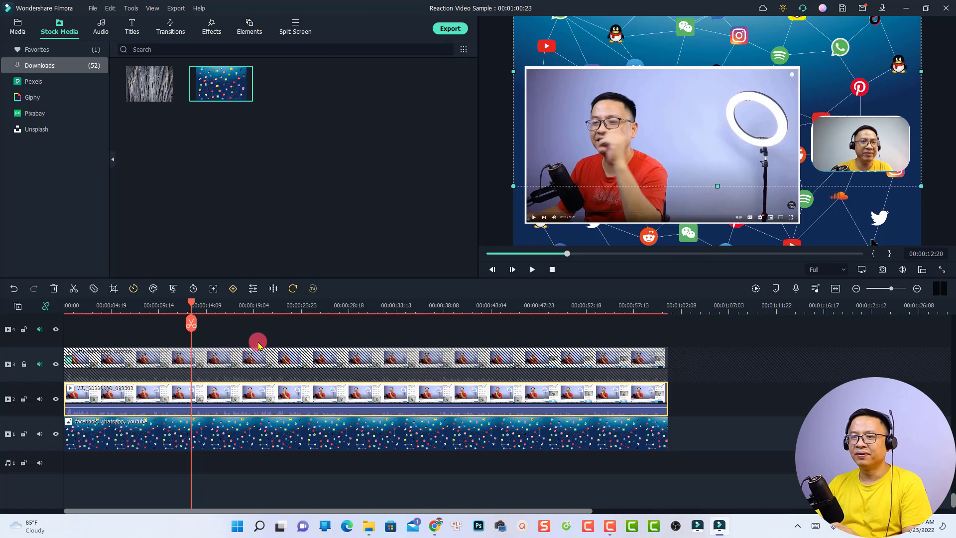
pyautogui.press('space')
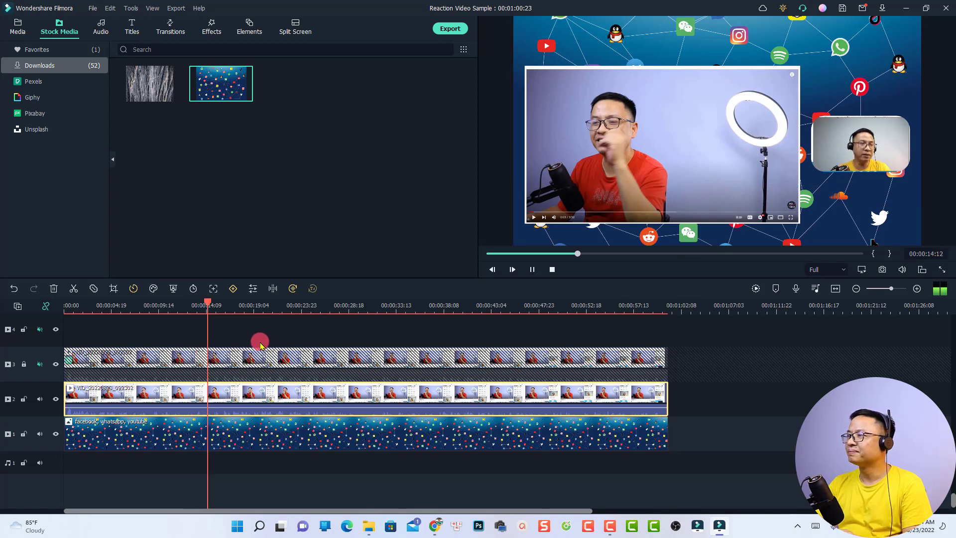
# Step: Search the elements for "arrow" and place the curved white arrow on track 4 at 00:00:22:17
pyautogui.click(289, 334)
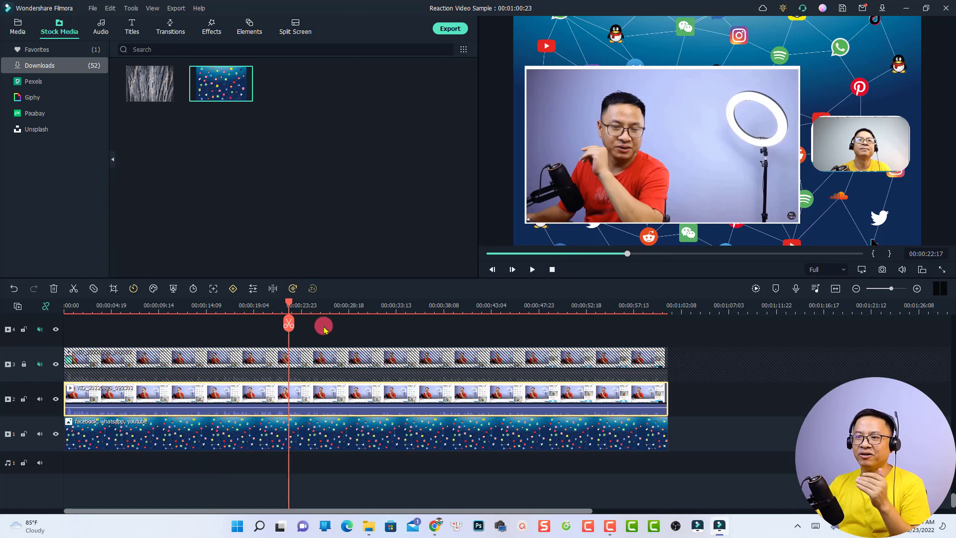
pyautogui.click(250, 26)
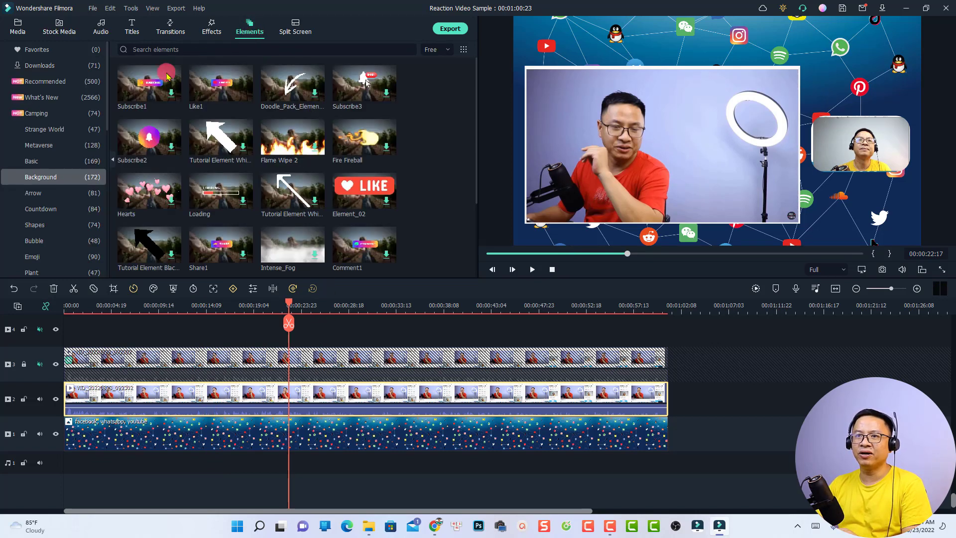
pyautogui.click(264, 49)
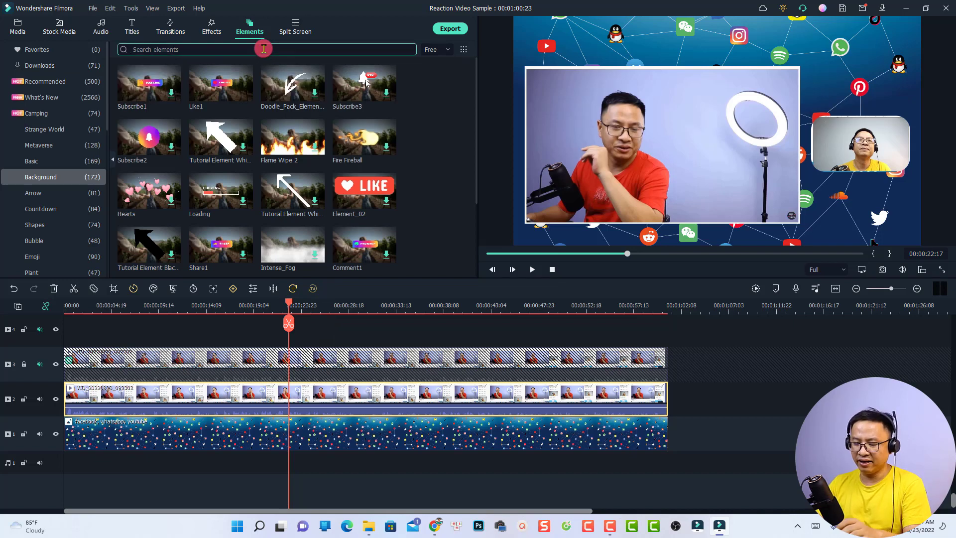
pyautogui.write('aro')
pyautogui.write('ow')
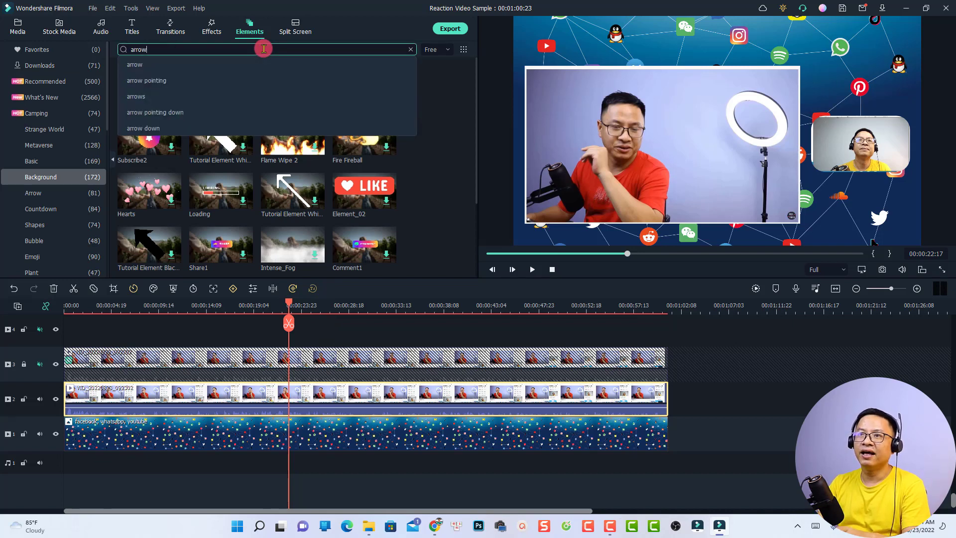
pyautogui.press('Return')
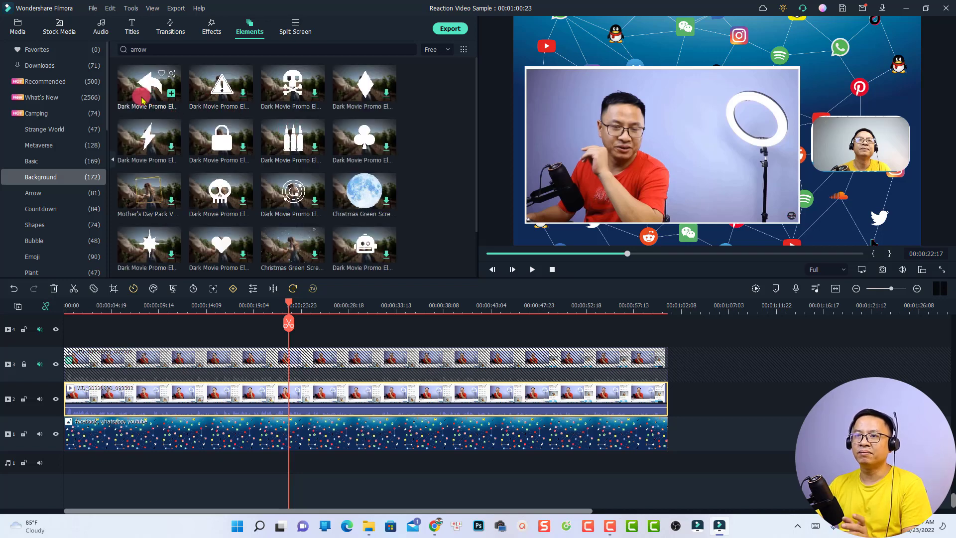
pyautogui.moveTo(142, 100); pyautogui.dragTo(312, 360)
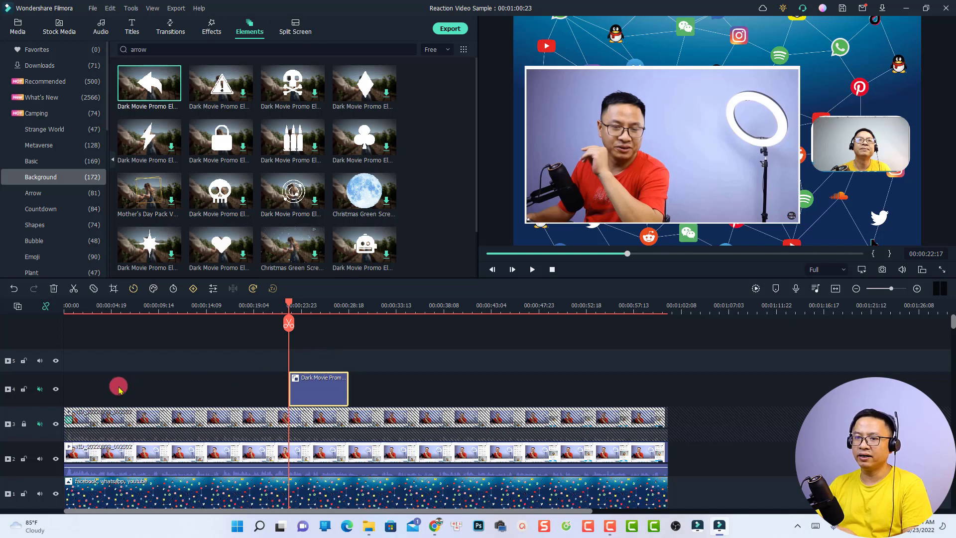
# Step: Shrink, rotate and move the arrow so it points at the ring light, and play back its animation
pyautogui.press('space')
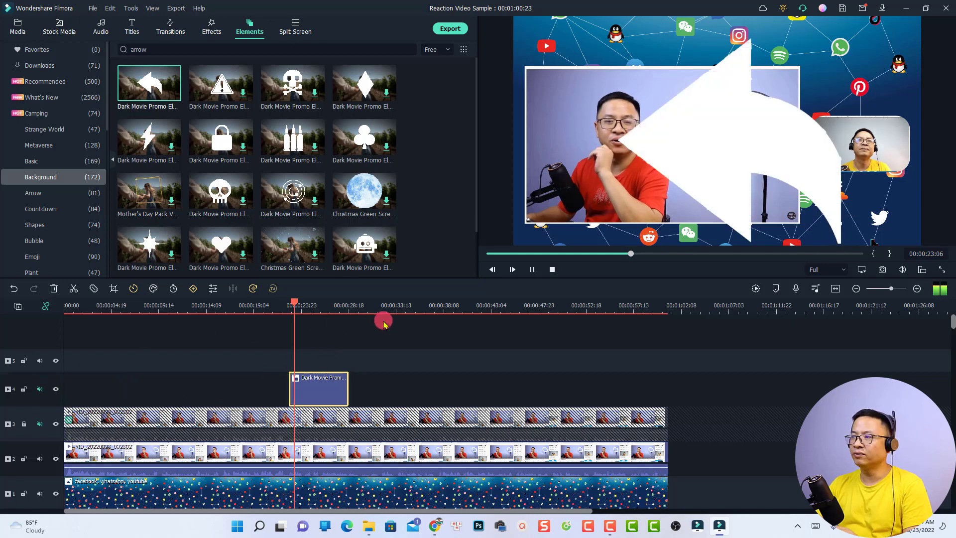
pyautogui.press('space')
pyautogui.click(781, 125)
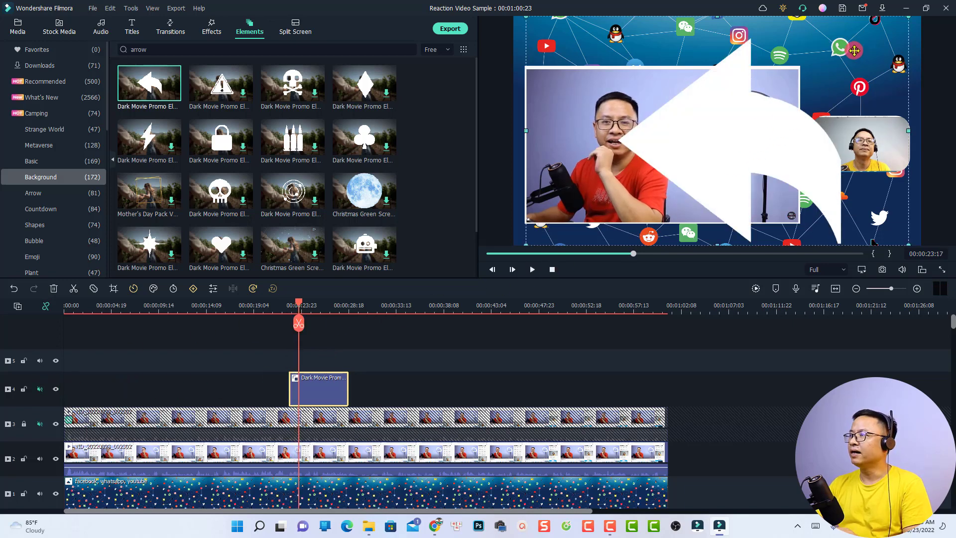
pyautogui.moveTo(903, 23); pyautogui.dragTo(691, 146)
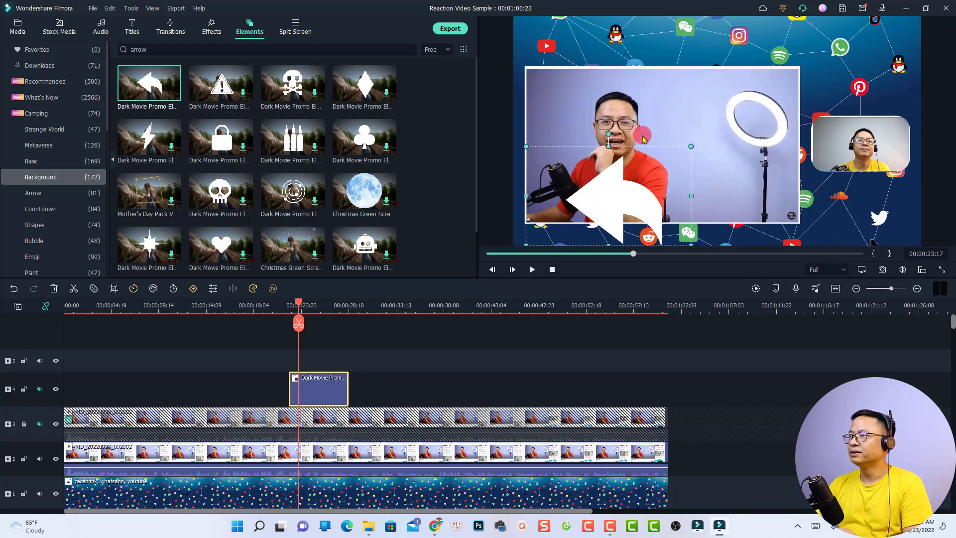
pyautogui.moveTo(609, 135); pyautogui.dragTo(650, 151)
pyautogui.moveTo(611, 193); pyautogui.dragTo(696, 76)
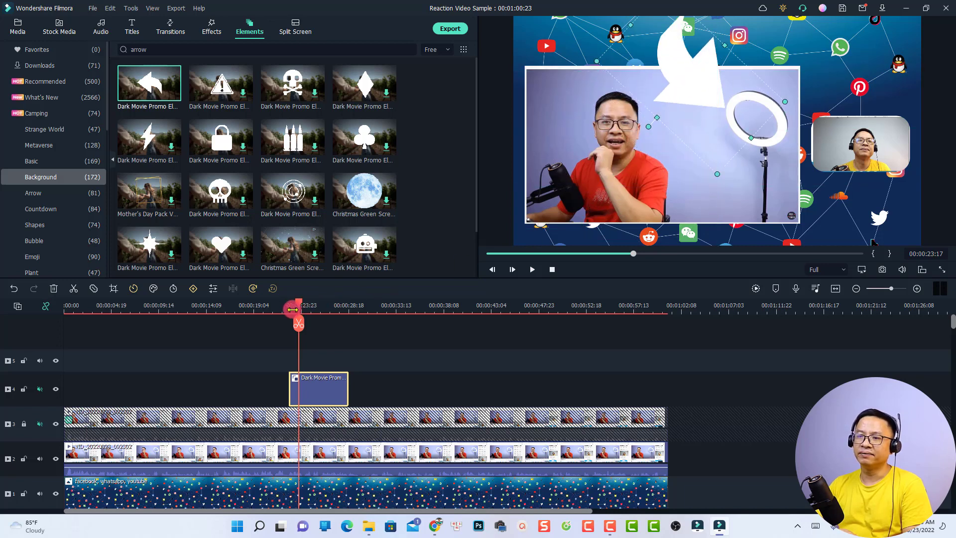
pyautogui.moveTo(296, 304); pyautogui.dragTo(286, 305)
pyautogui.press('space')
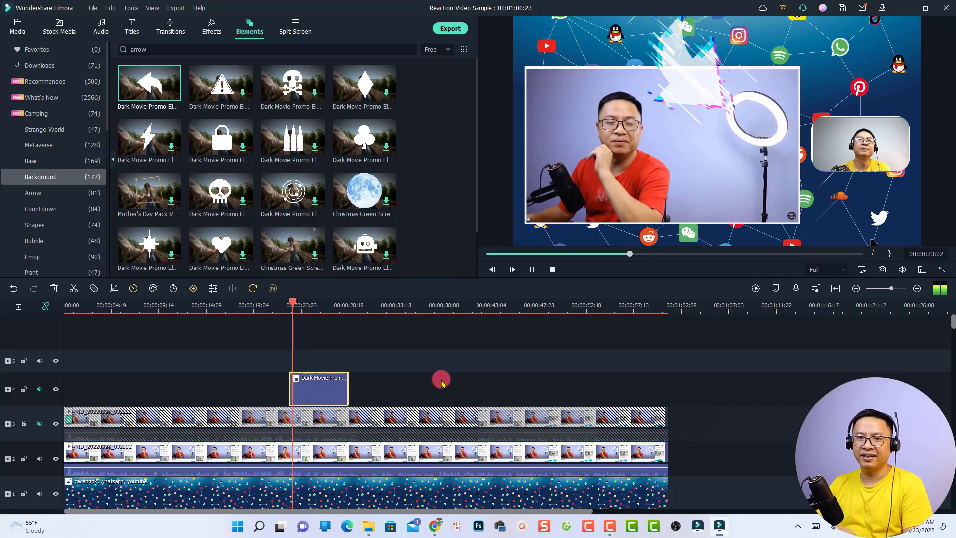
# Step: Unmute and unlock track 3, and split the video clips on tracks 2 and 3 together at 00:00:31:17
pyautogui.click(385, 305)
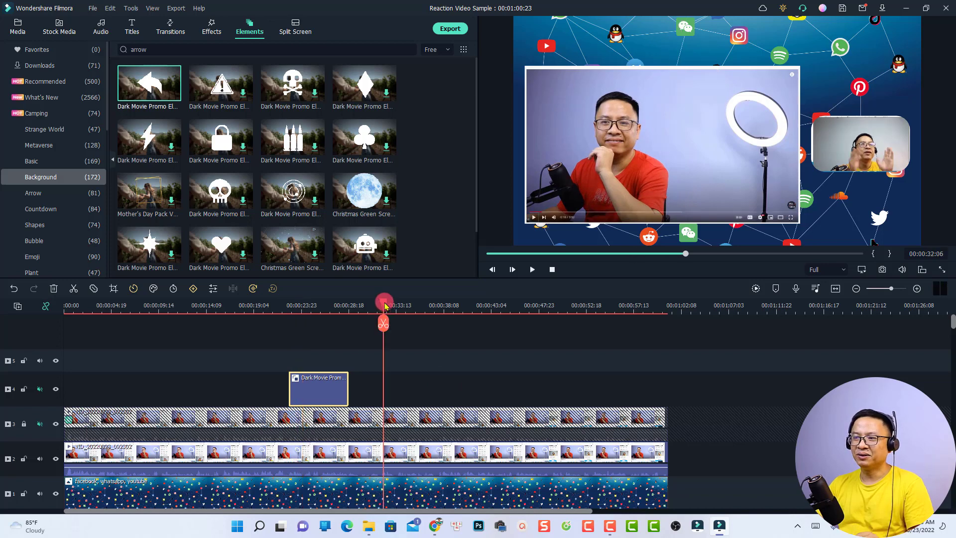
pyautogui.moveTo(385, 305); pyautogui.dragTo(378, 304)
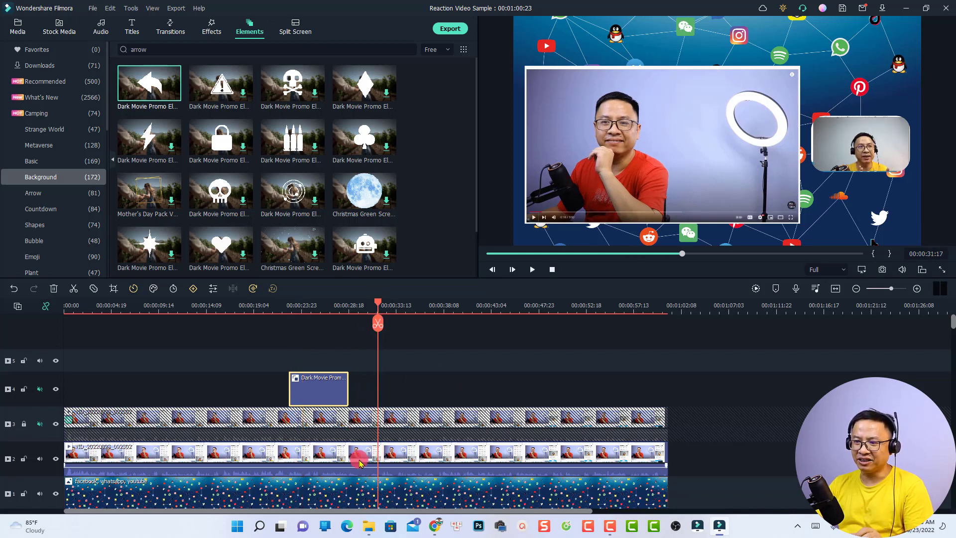
pyautogui.click(40, 425)
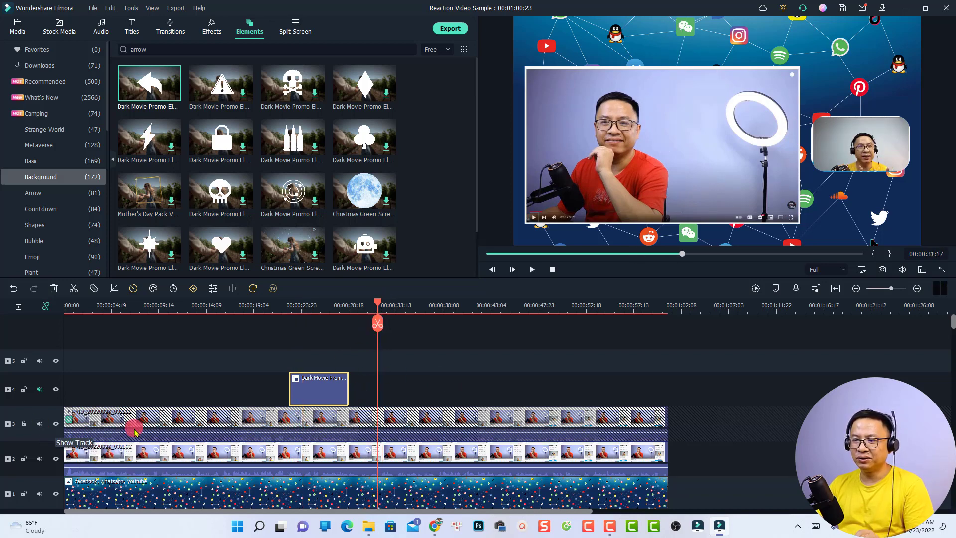
pyautogui.click(23, 426)
pyautogui.click(365, 458)
pyautogui.keyDown('ctrl'); pyautogui.click(369, 429); pyautogui.keyUp('ctrl')
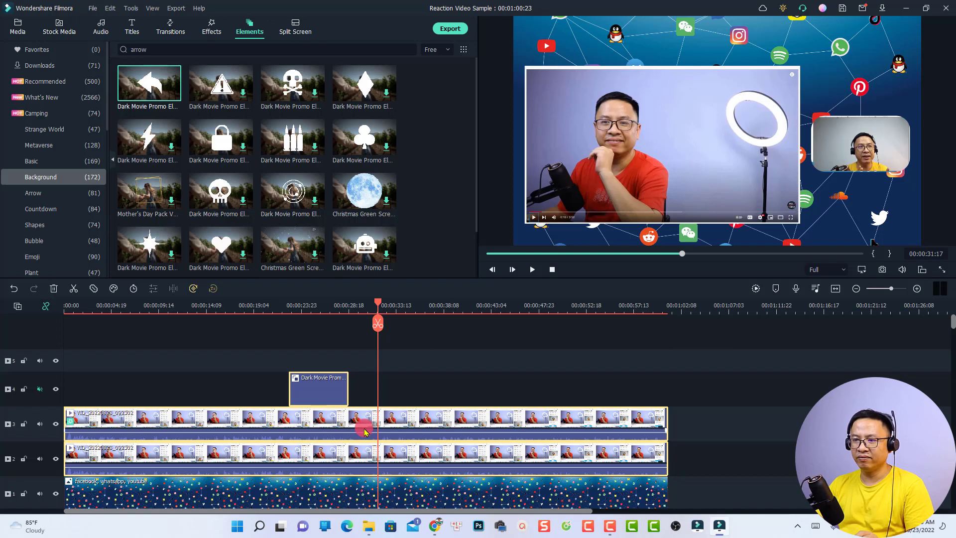
pyautogui.click(379, 324)
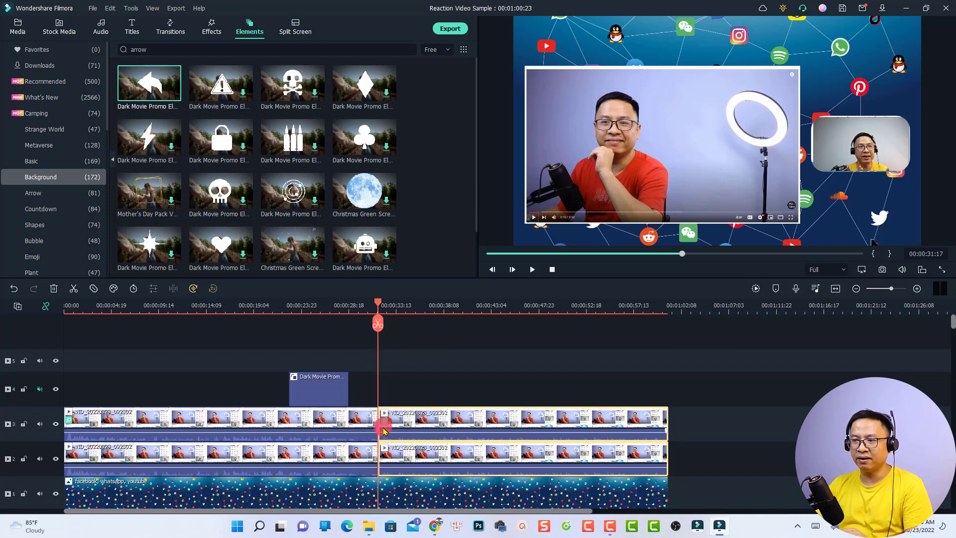
# Step: Split both video clips again at 00:00:29:08 and delete the short section between the two cuts
pyautogui.click(355, 311)
pyautogui.click(348, 456)
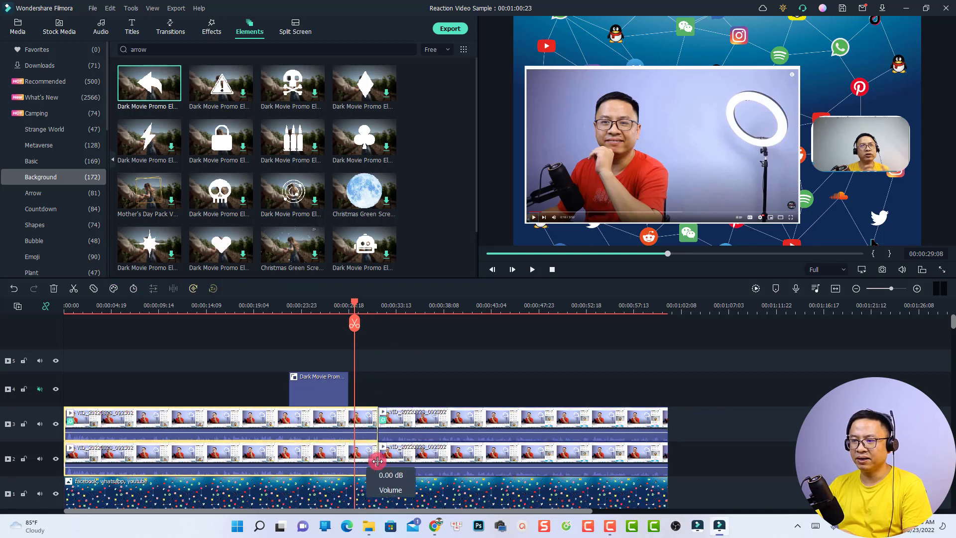
pyautogui.click(355, 324)
pyautogui.moveTo(371, 387); pyautogui.dragTo(365, 468)
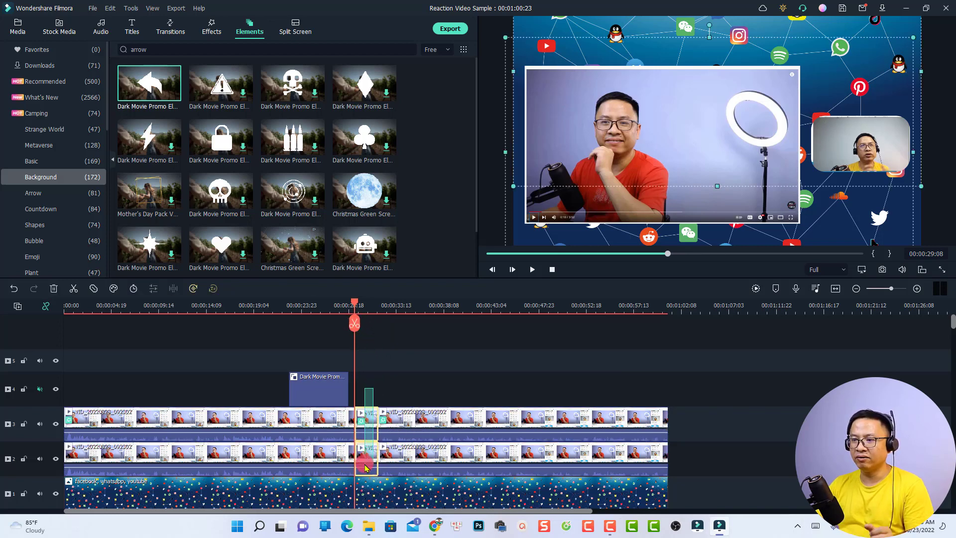
pyautogui.press('Delete')
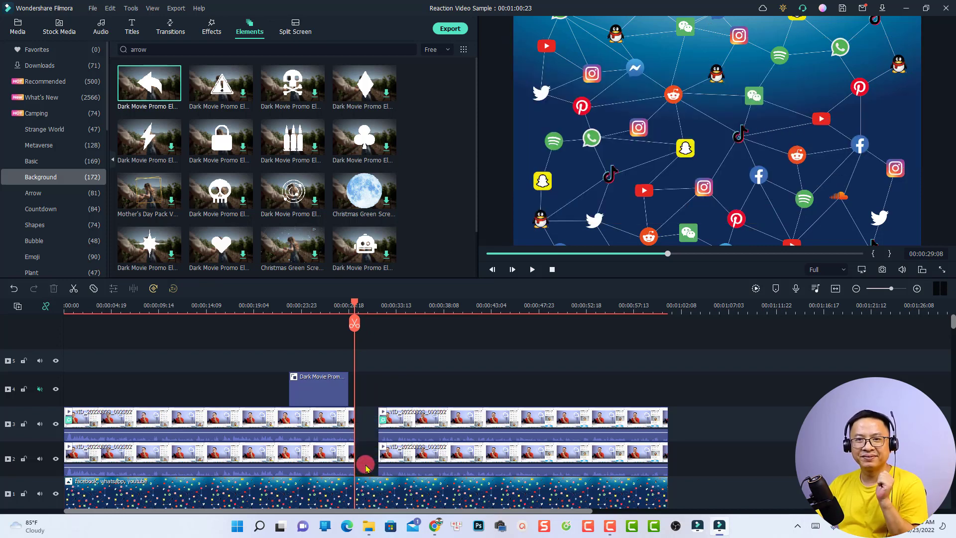
# Step: Move the remaining clips on tracks 2 and 3 together to close the gap, and play across the join
pyautogui.click(416, 436)
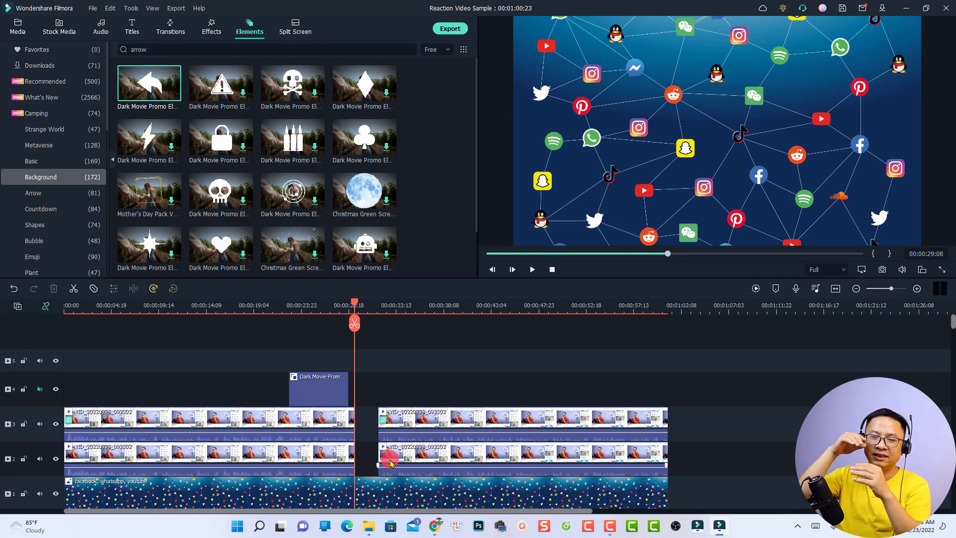
pyautogui.click(414, 427)
pyautogui.keyDown('ctrl'); pyautogui.click(402, 461); pyautogui.keyUp('ctrl')
pyautogui.moveTo(413, 458); pyautogui.dragTo(380, 453)
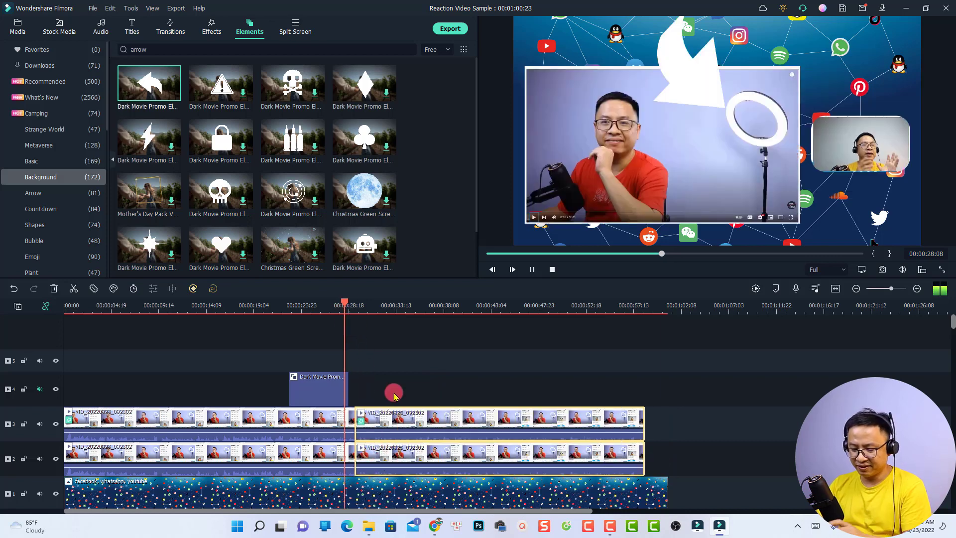
pyautogui.press('space')
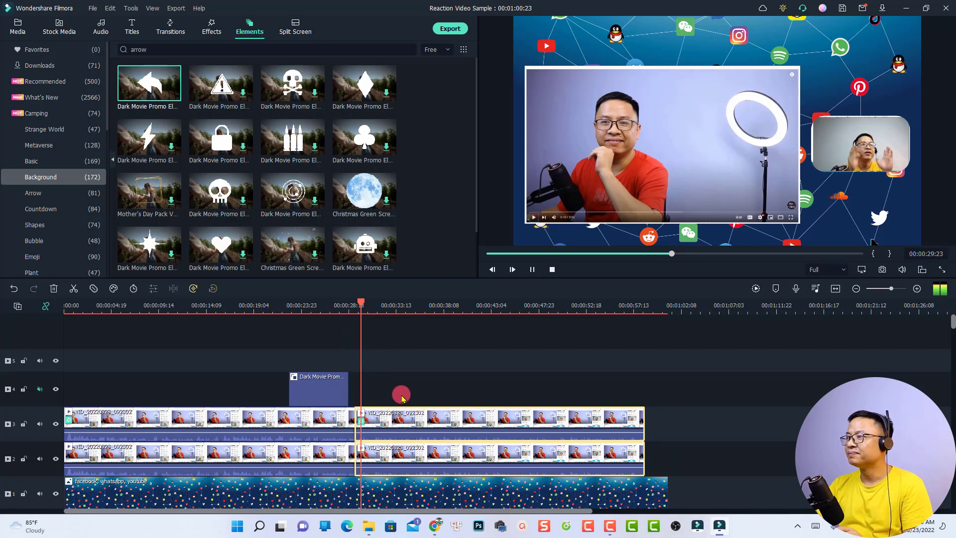